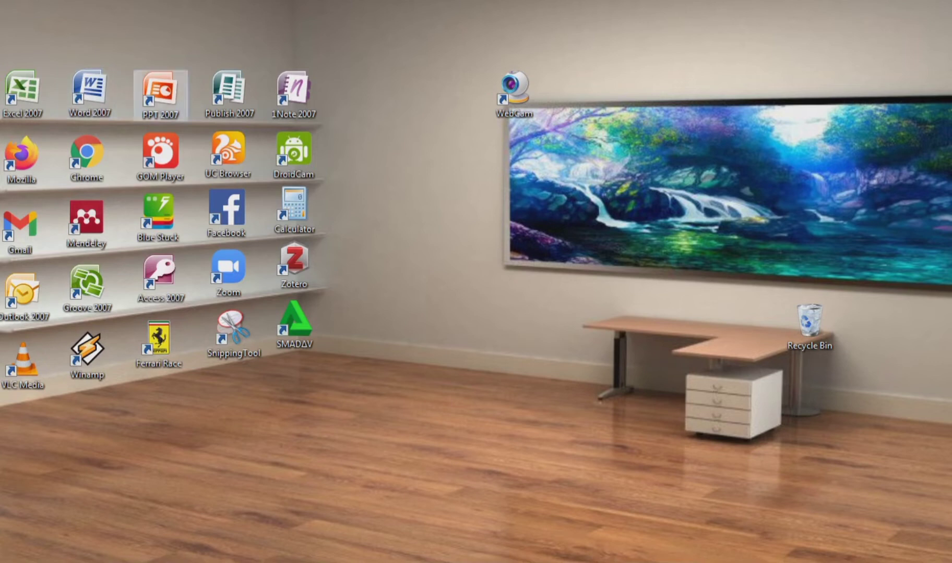
# Step: Launch Microsoft Word 2007 from its desktop shortcut to get a blank Document1
pyautogui.click(90, 93)
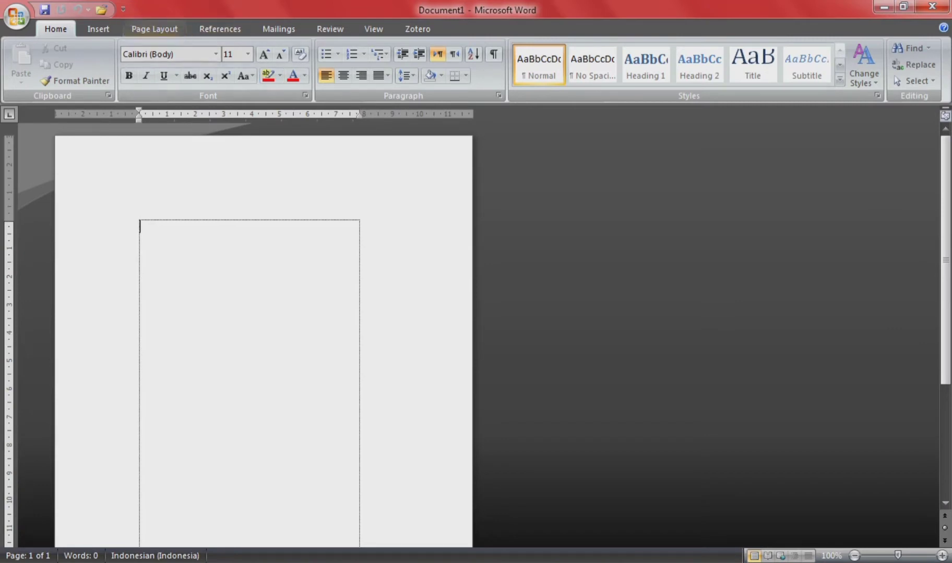
# Step: Set the document's paper size to A4 (21 × 29,7 cm)
pyautogui.click(155, 28)
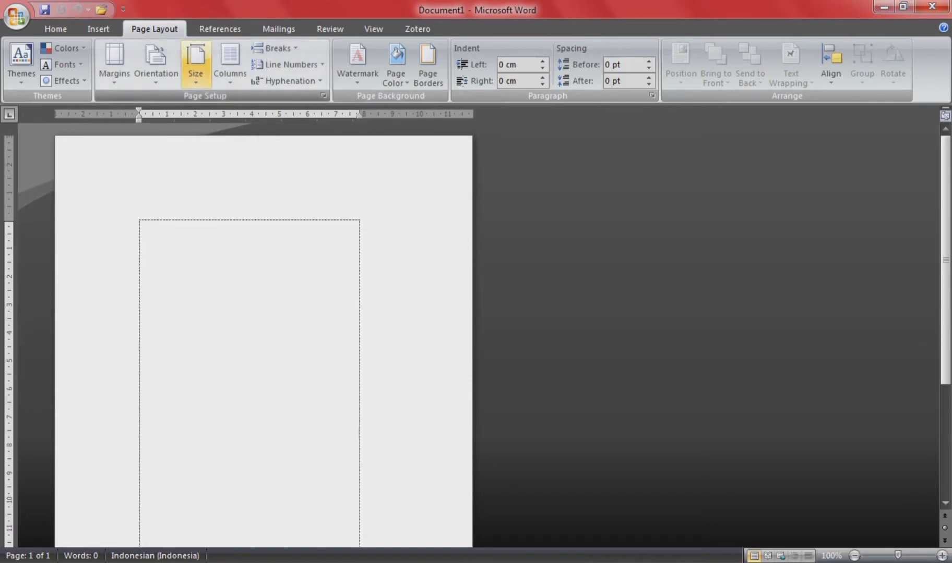
pyautogui.click(196, 62)
pyautogui.click(250, 364)
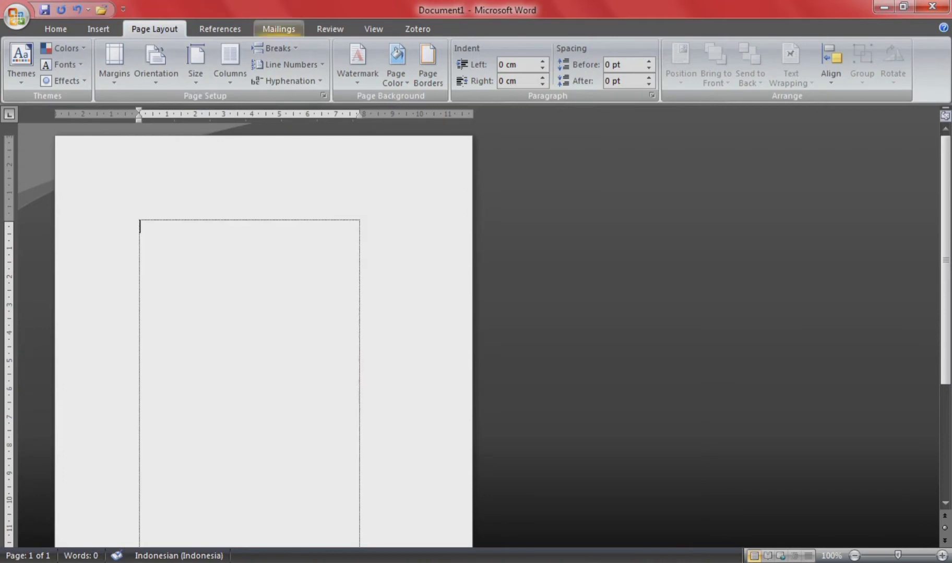
# Step: Start a Labels mail merge from the Mailings ribbon
pyautogui.click(279, 29)
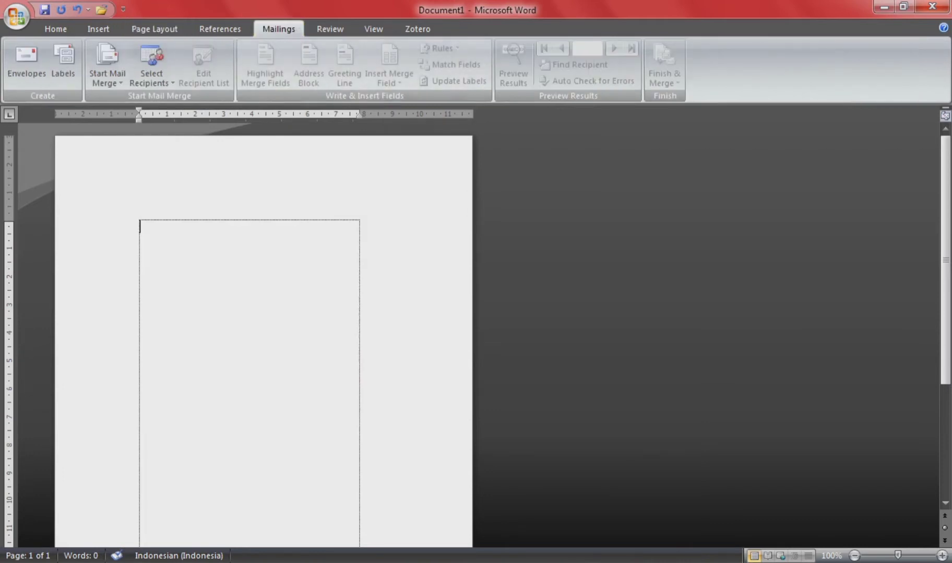
pyautogui.click(107, 68)
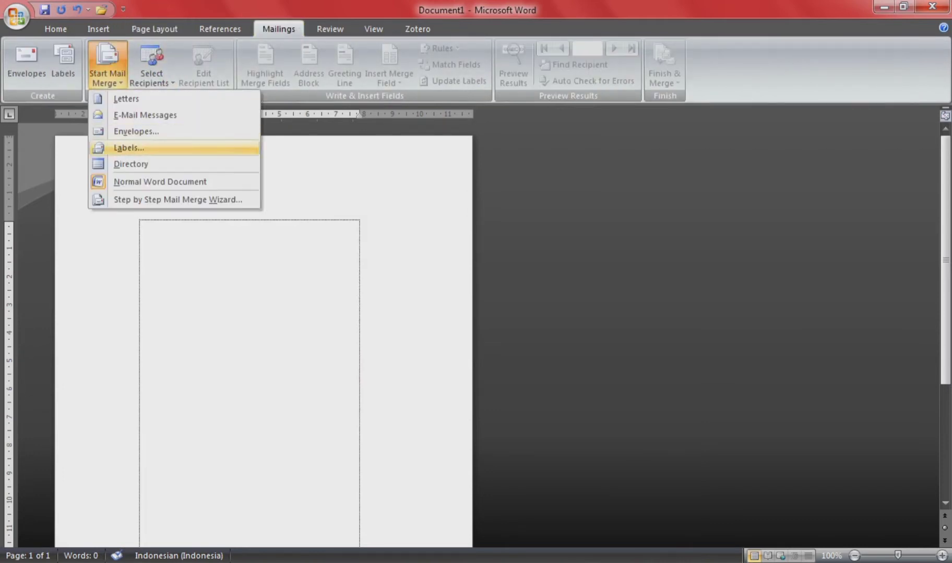
pyautogui.click(128, 147)
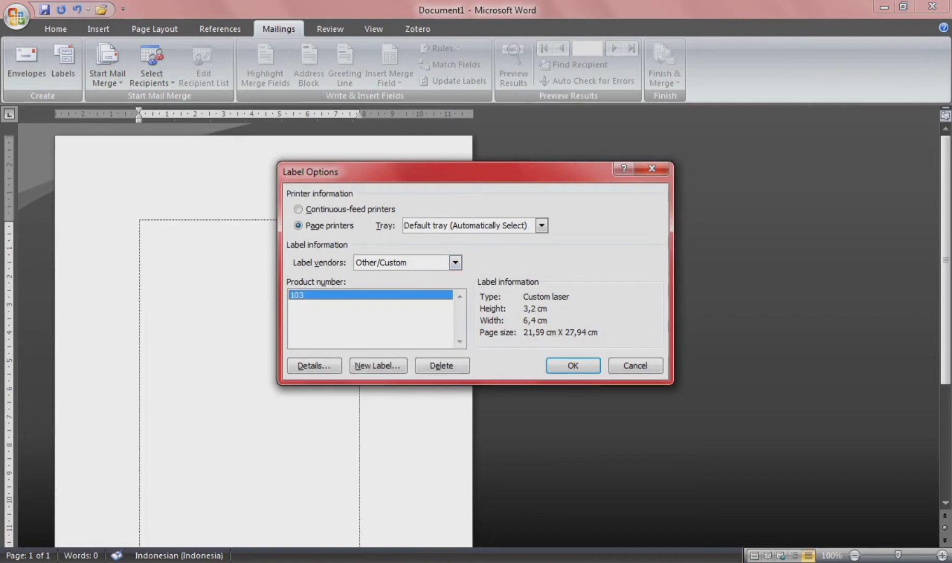
# Step: Keep the automatic default printer tray and begin a new custom label based on 103
pyautogui.click(541, 226)
pyautogui.click(490, 239)
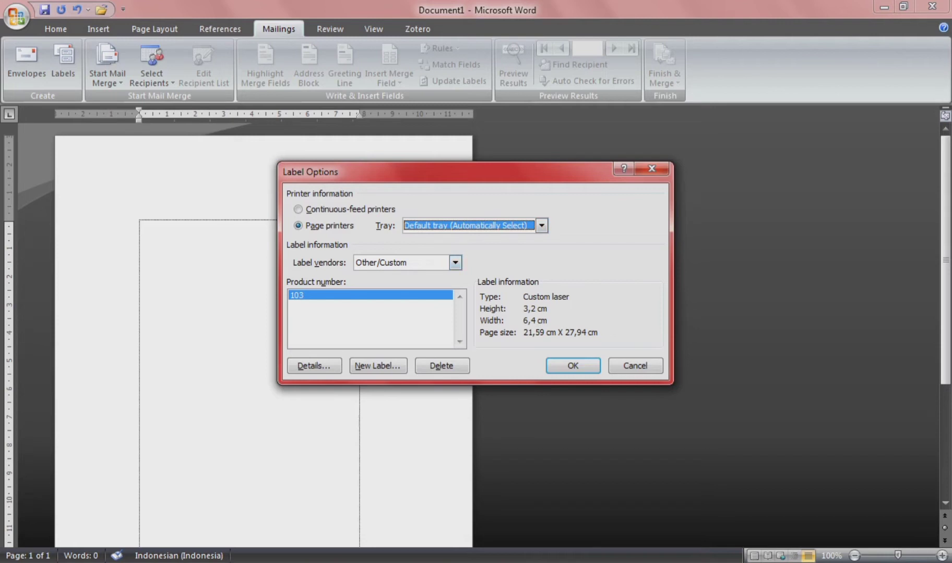
pyautogui.click(378, 366)
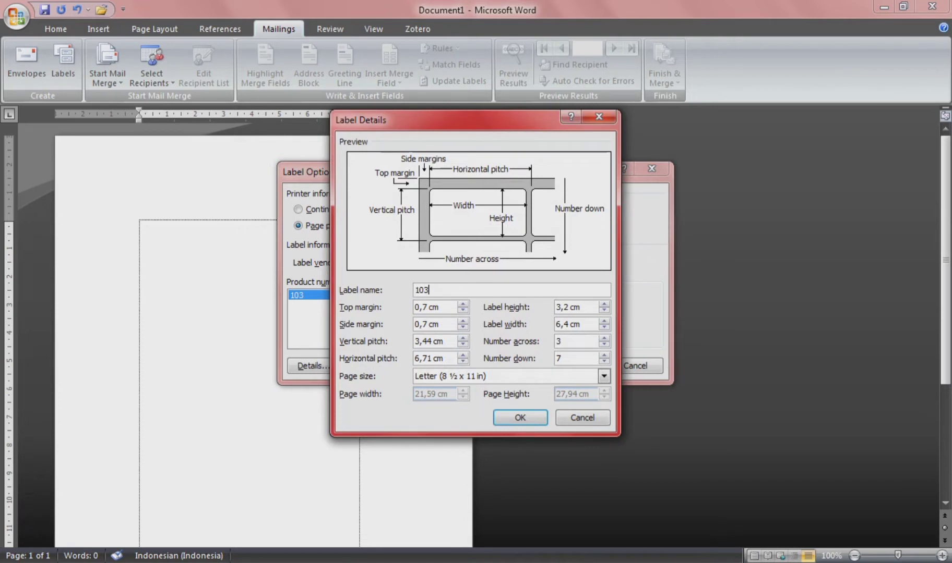
# Step: Name the custom label '103 LABEL UNDANGAN'
pyautogui.write('nAMA')
pyautogui.press('BackSpace')
pyautogui.press('BackSpace')
pyautogui.press('BackSpace')
pyautogui.press('BackSpace')
pyautogui.press('BackSpace')
pyautogui.write('NAMA')
pyautogui.press('BackSpace')
pyautogui.press('BackSpace')
pyautogui.press('BackSpace')
pyautogui.press('BackSpace')
pyautogui.write('LABEL UNDANGAN')
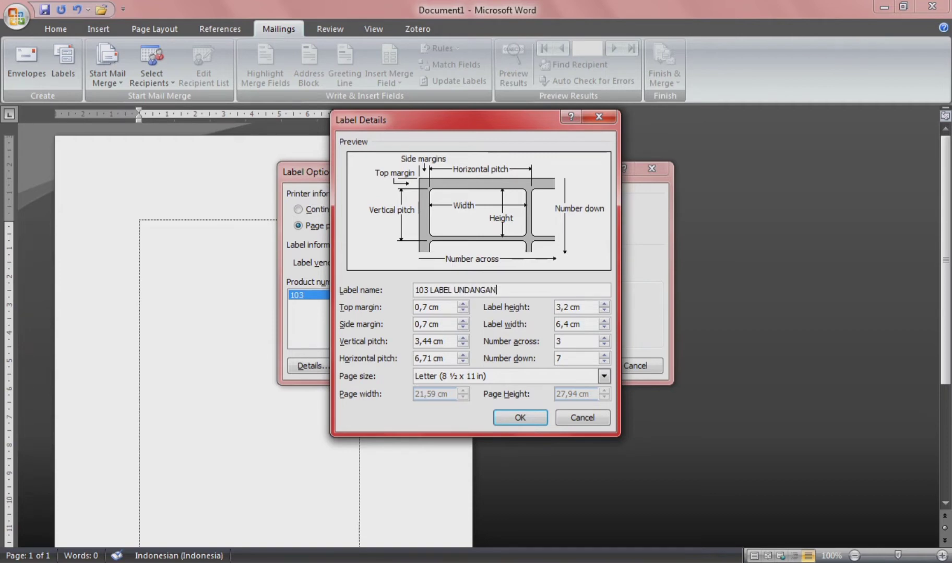
pyautogui.moveTo(416, 308); pyautogui.dragTo(432, 308)
# Step: Check the 0,7 cm margins, 3,2 × 6,4 cm label size and 3,44/6,71 cm pitches
pyautogui.click(420, 325)
pyautogui.moveTo(415, 324); pyautogui.dragTo(432, 325)
pyautogui.moveTo(568, 307)
pyautogui.mouseDown()
pyautogui.moveTo(581, 307)
pyautogui.moveTo(555, 307)
pyautogui.mouseUp()
pyautogui.press('Tab')
pyautogui.moveTo(444, 341); pyautogui.dragTo(413, 341)
pyautogui.press('Tab')
# Step: Keep 3 labels across, 7 down on Letter paper and save the custom label
pyautogui.click(571, 341)
pyautogui.click(566, 358)
pyautogui.click(603, 377)
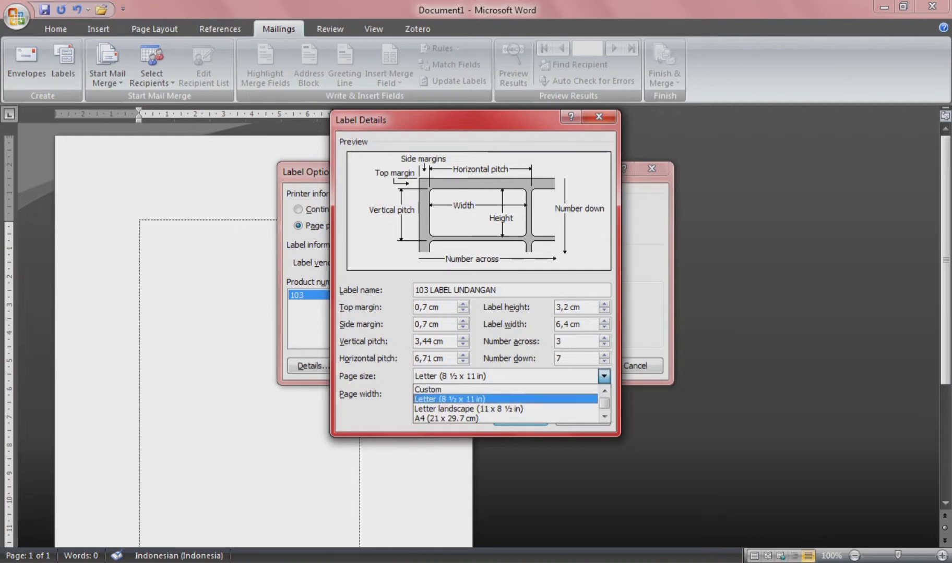
pyautogui.click(449, 399)
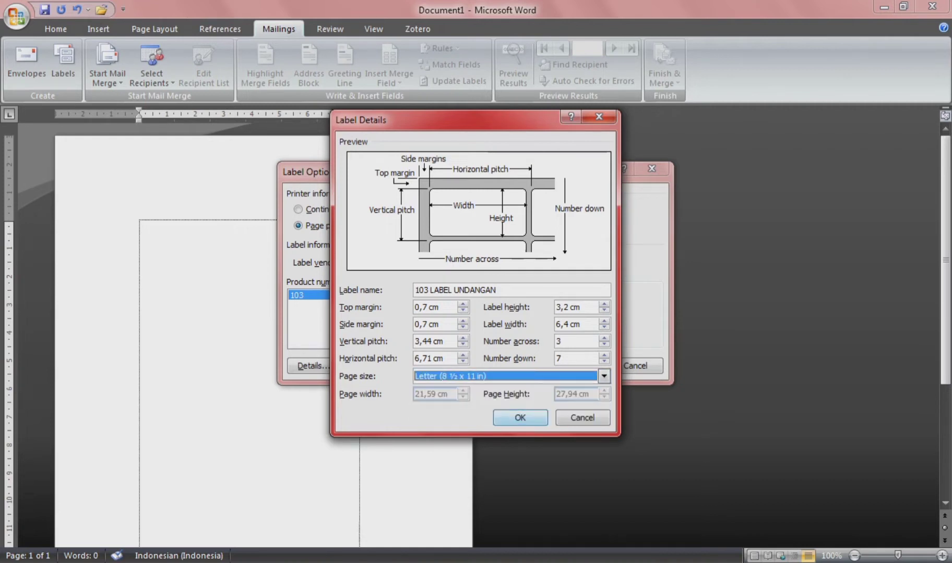
pyautogui.press('Return')
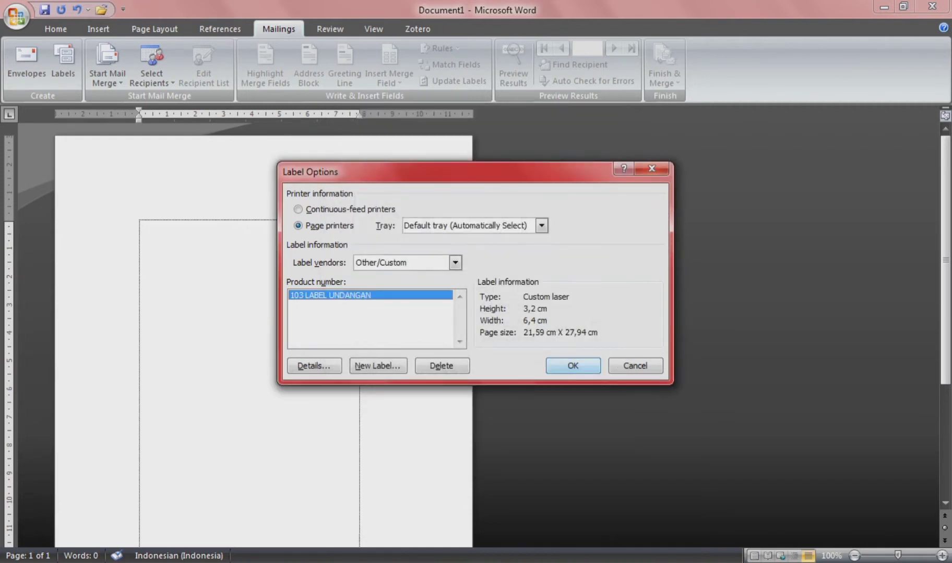
# Step: Create the label table in the document and select the whole table
pyautogui.press('Return')
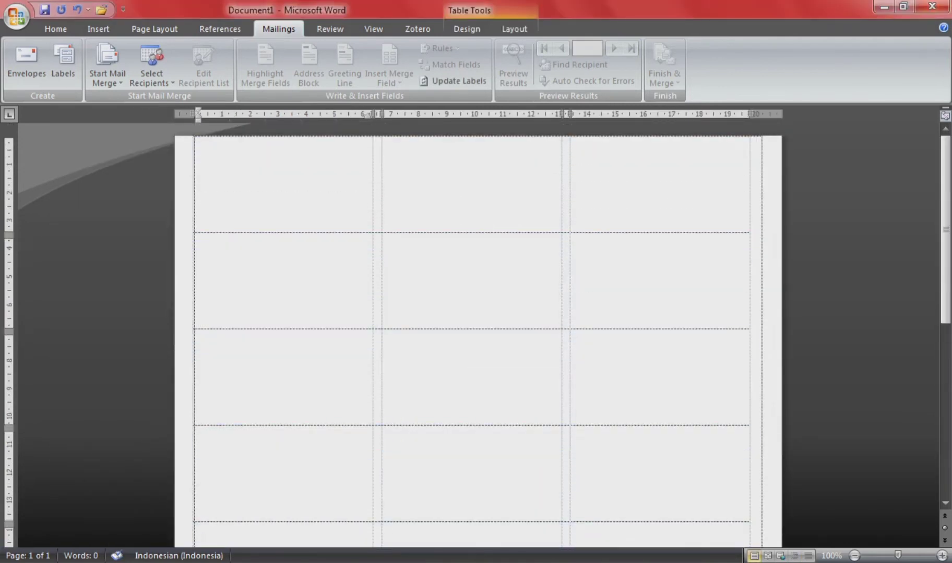
pyautogui.hotkey('ctrl', 'a')
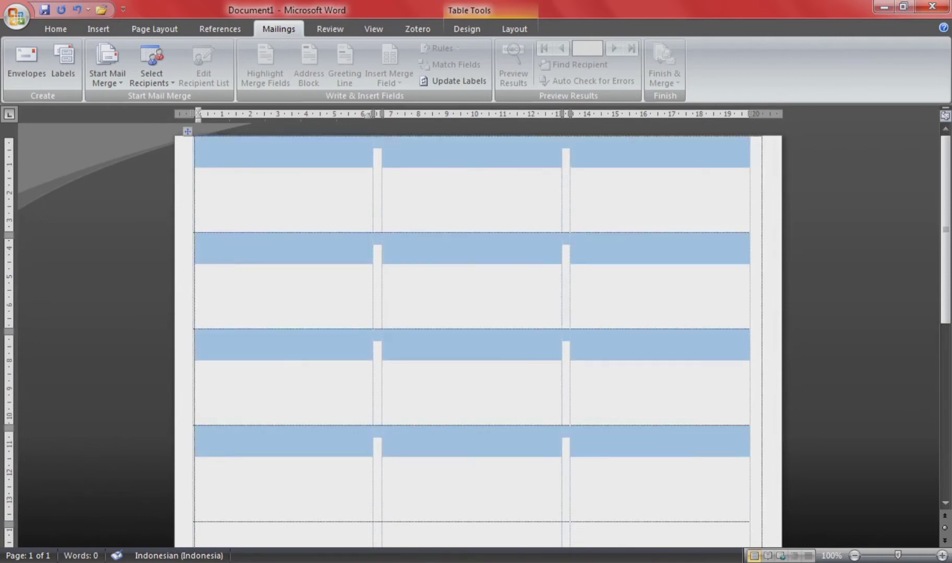
pyautogui.scroll(-8, 478, 335)
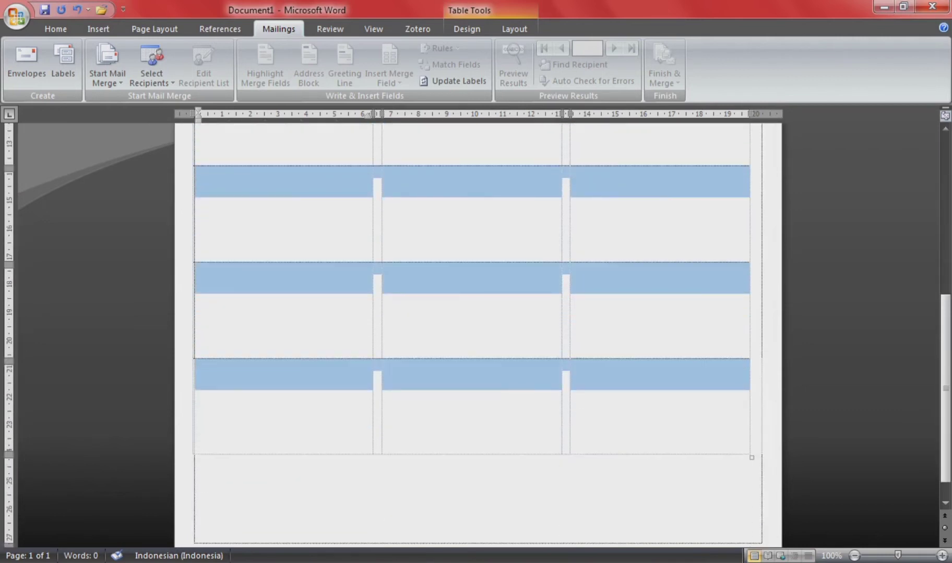
pyautogui.scroll(8, 478, 335)
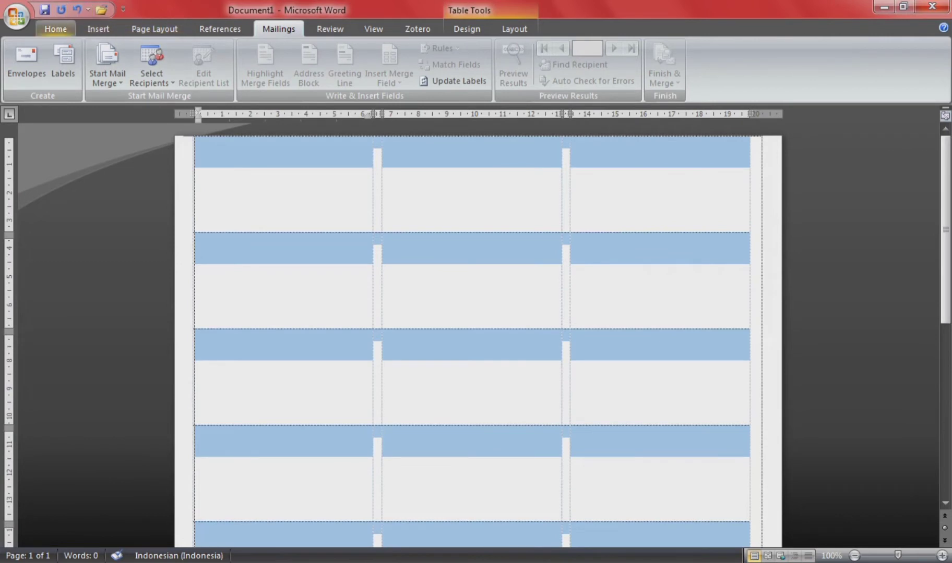
# Step: Apply All Borders to every label cell, then minimize Word
pyautogui.click(56, 29)
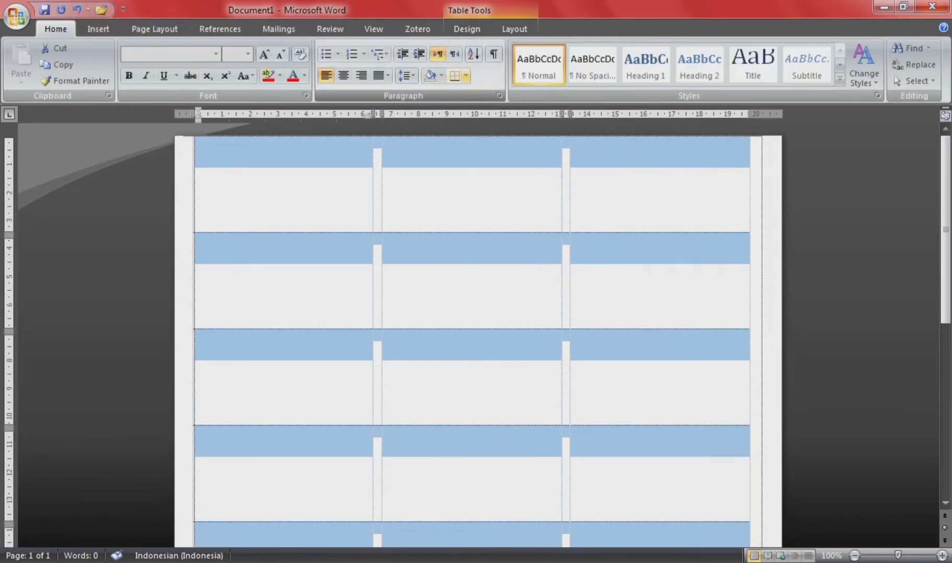
pyautogui.click(465, 75)
pyautogui.click(493, 177)
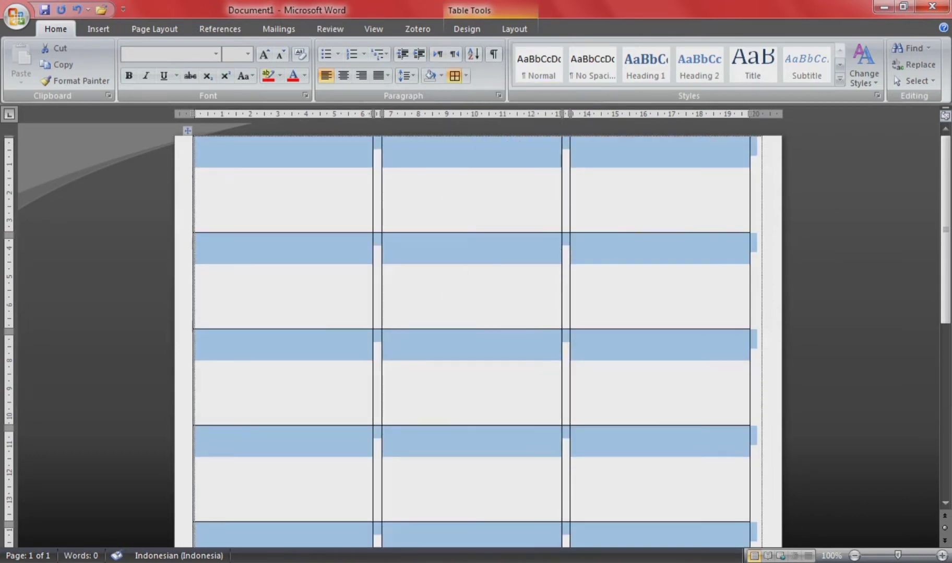
pyautogui.click(200, 161)
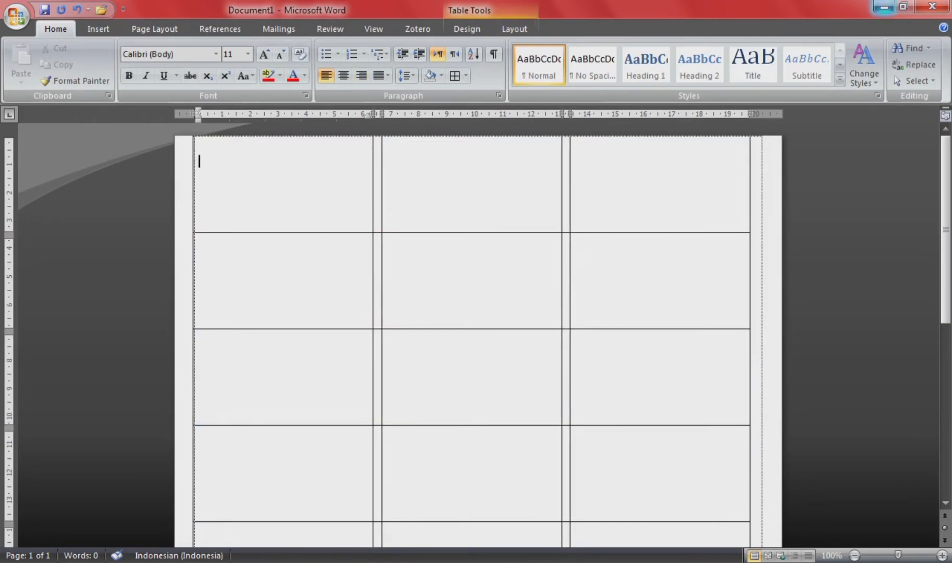
pyautogui.click(883, 7)
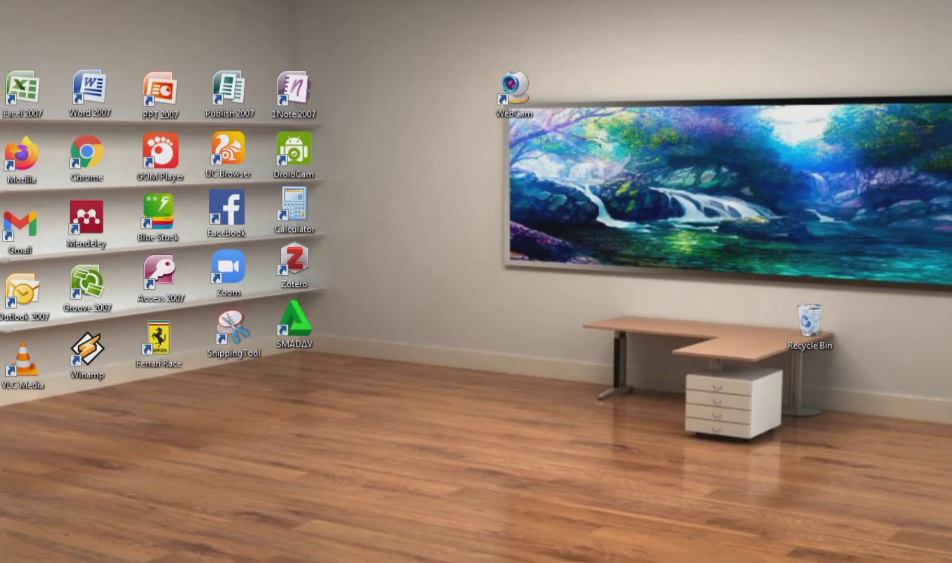
# Step: Launch Excel 2007, select B4 and widen column B
pyautogui.doubleClick(24, 91)
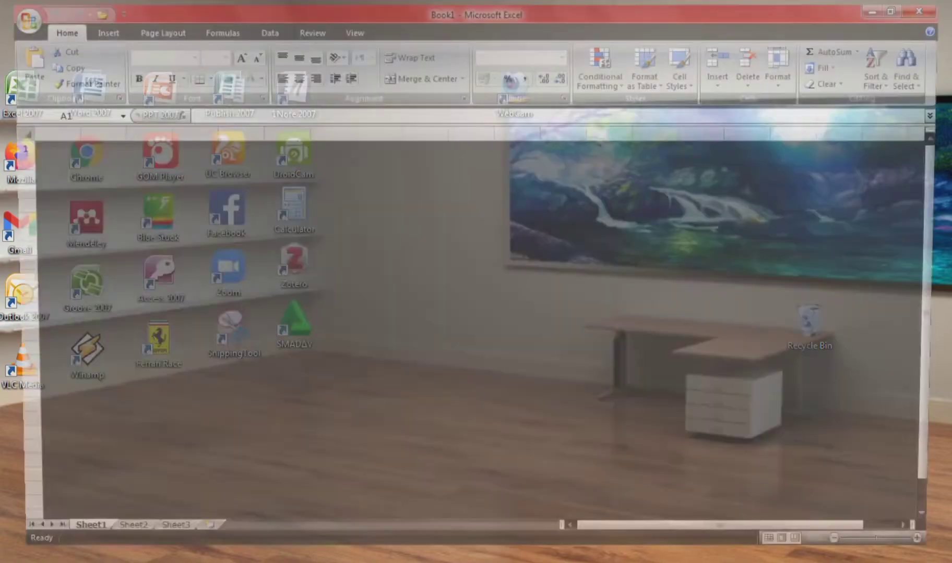
pyautogui.click(43, 177)
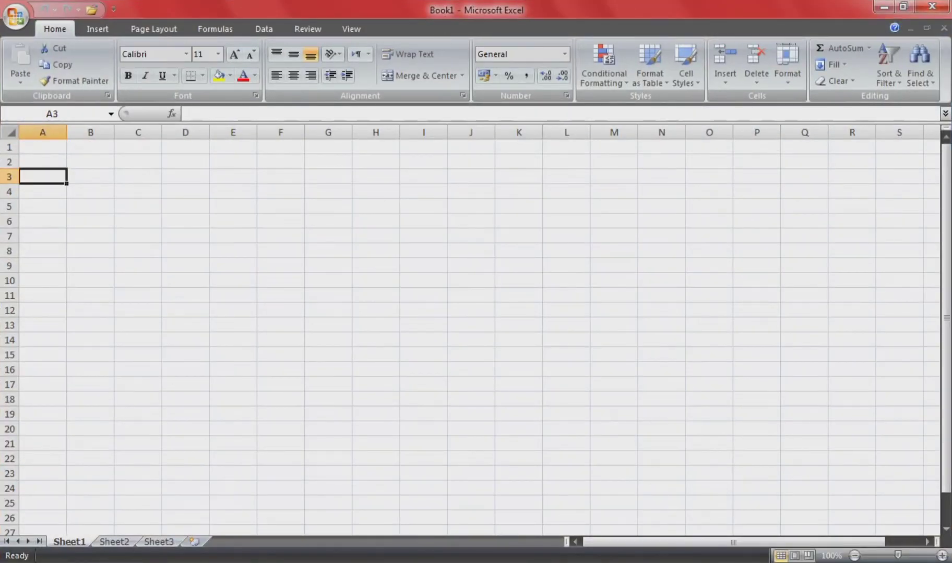
pyautogui.click(90, 191)
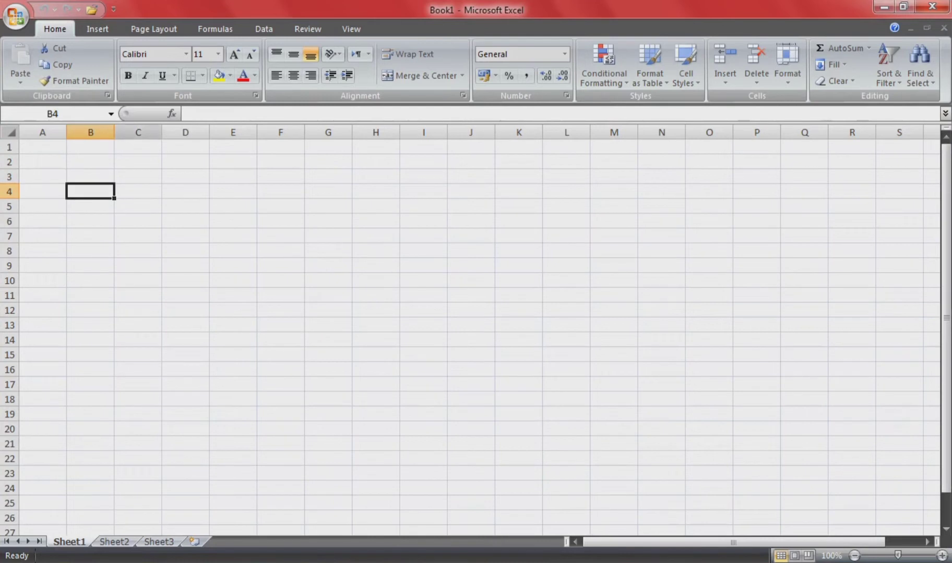
pyautogui.moveTo(114, 132); pyautogui.dragTo(164, 132)
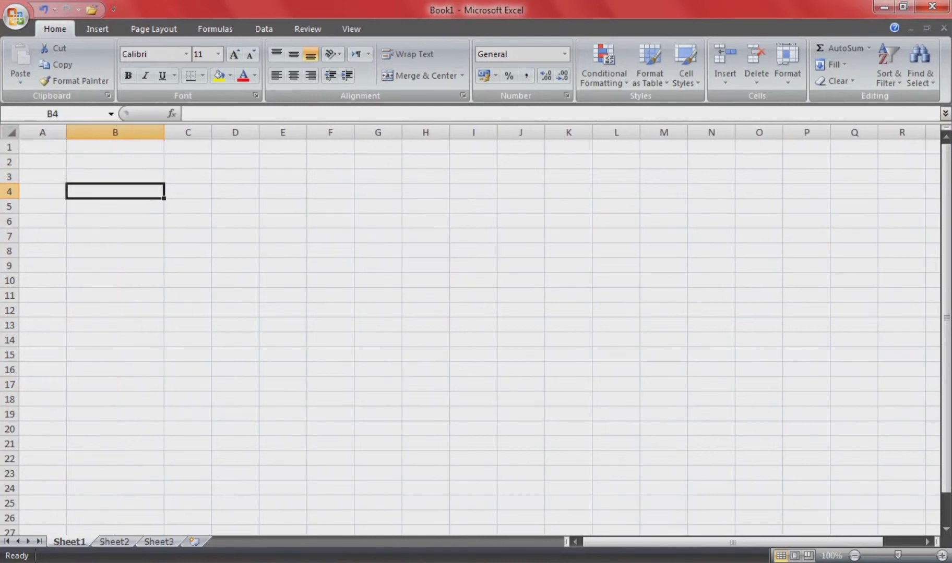
# Step: Enter the headings NAMA, DI and ALAMAT in B4:D4
pyautogui.write('AAMA')
pyautogui.press('BackSpace')
pyautogui.press('BackSpace')
pyautogui.press('BackSpace')
pyautogui.press('BackSpace')
pyautogui.write('NAMA')
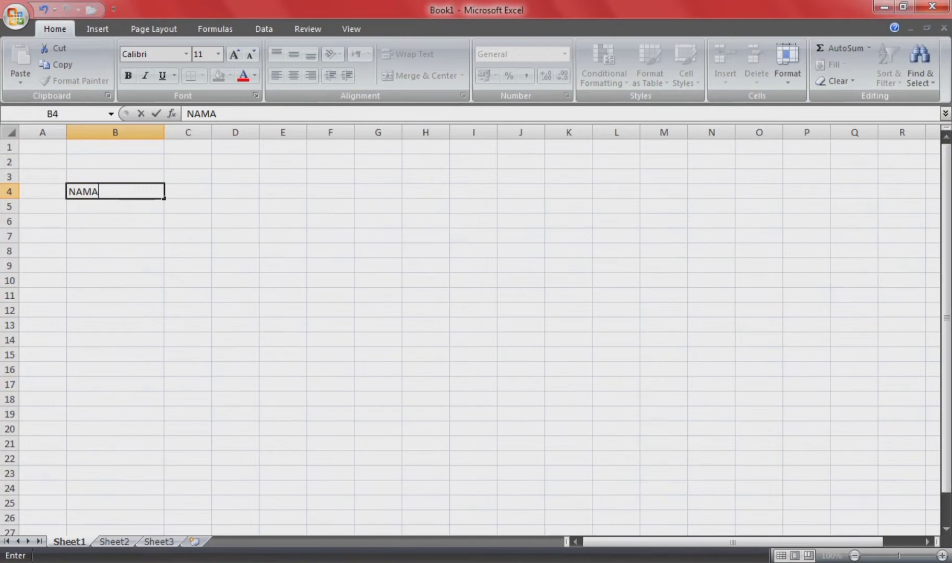
pyautogui.press('Right')
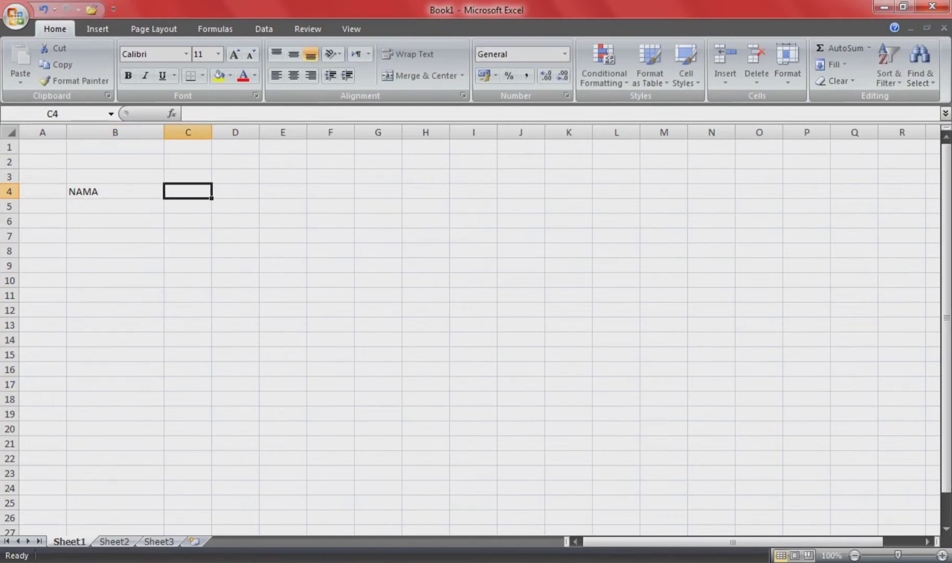
pyautogui.write('DI')
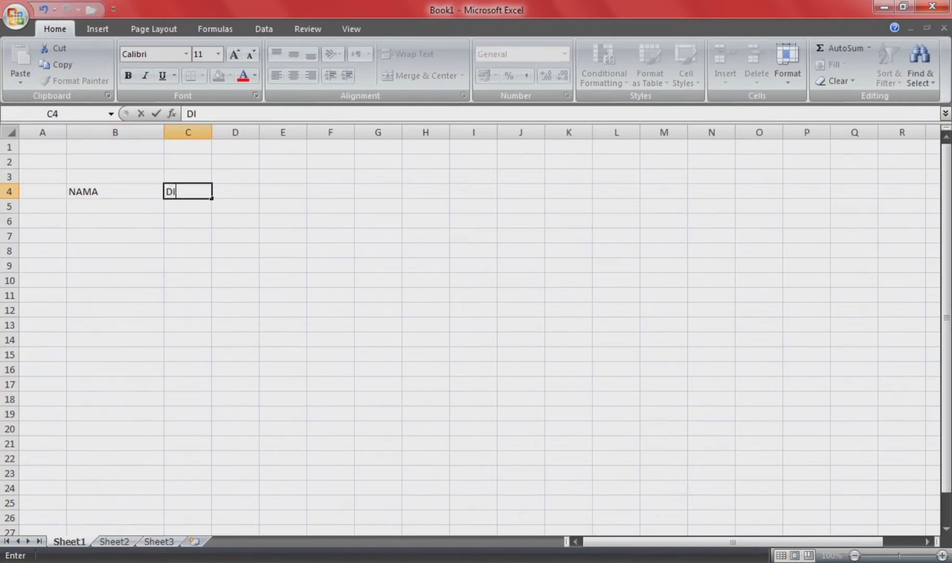
pyautogui.press('Tab')
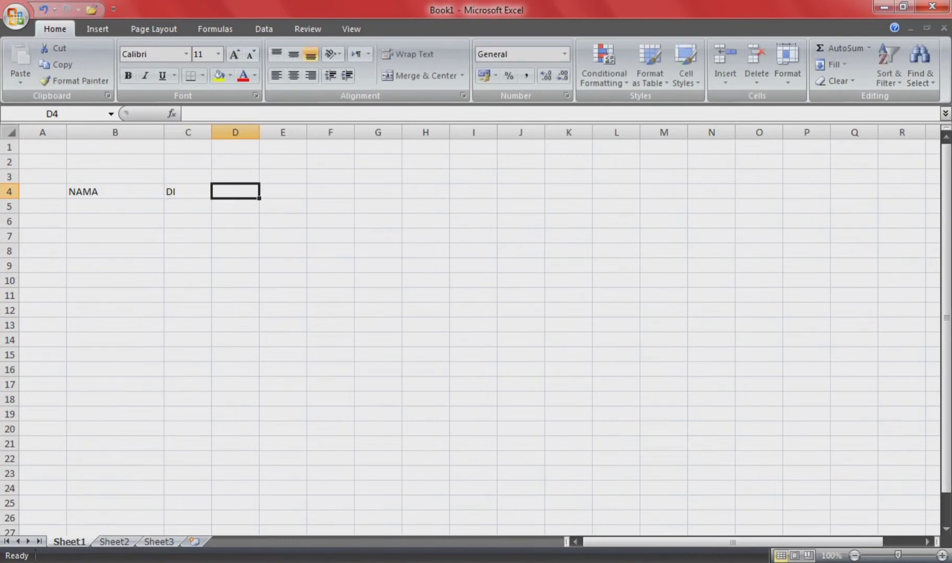
pyautogui.write('ALAMAT')
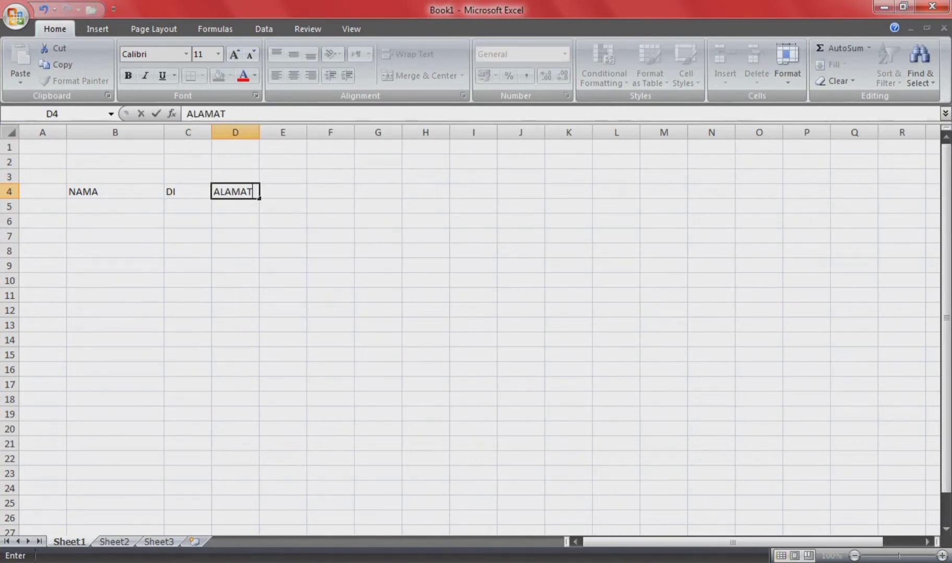
# Step: Make the B4:D4 headings centred and bold
pyautogui.moveTo(114, 191); pyautogui.dragTo(234, 191)
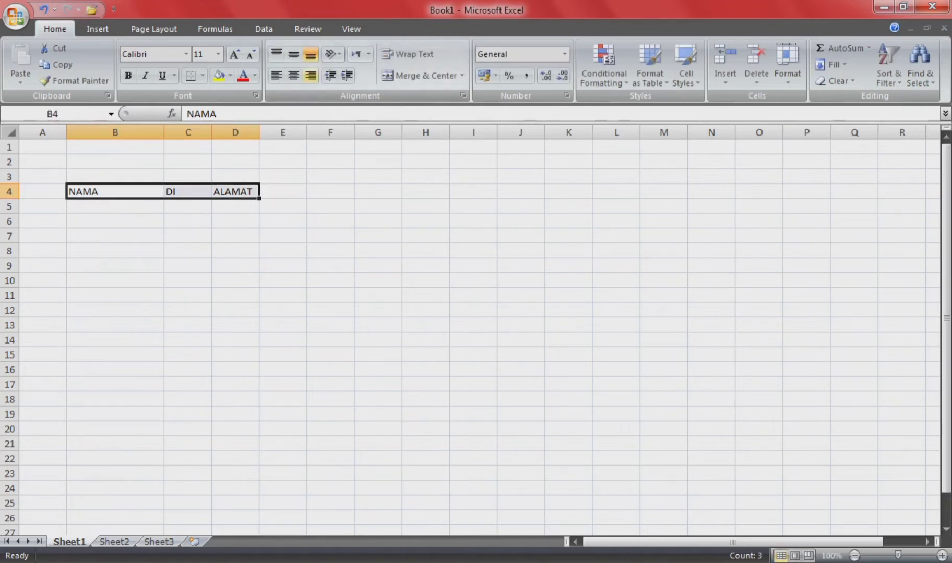
pyautogui.click(293, 76)
pyautogui.click(127, 76)
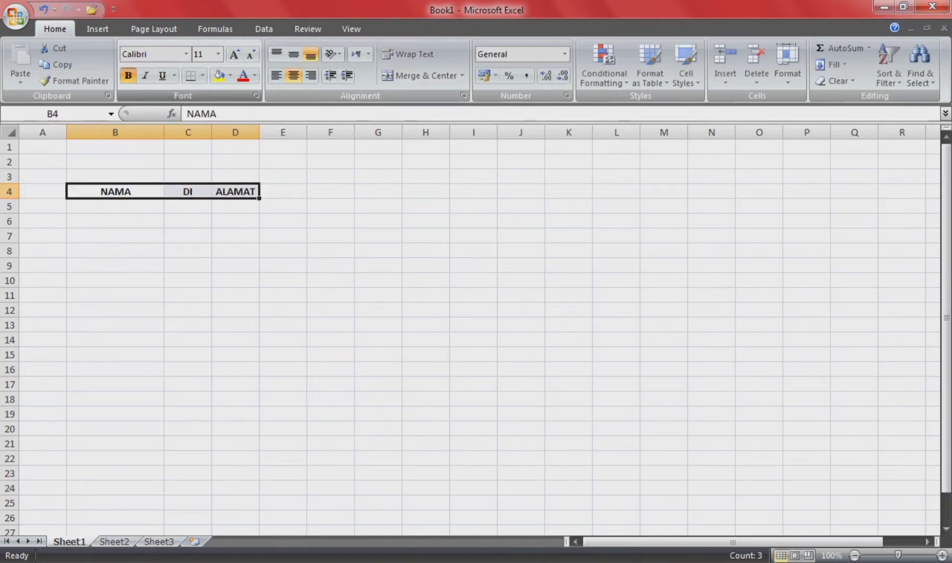
pyautogui.click(115, 206)
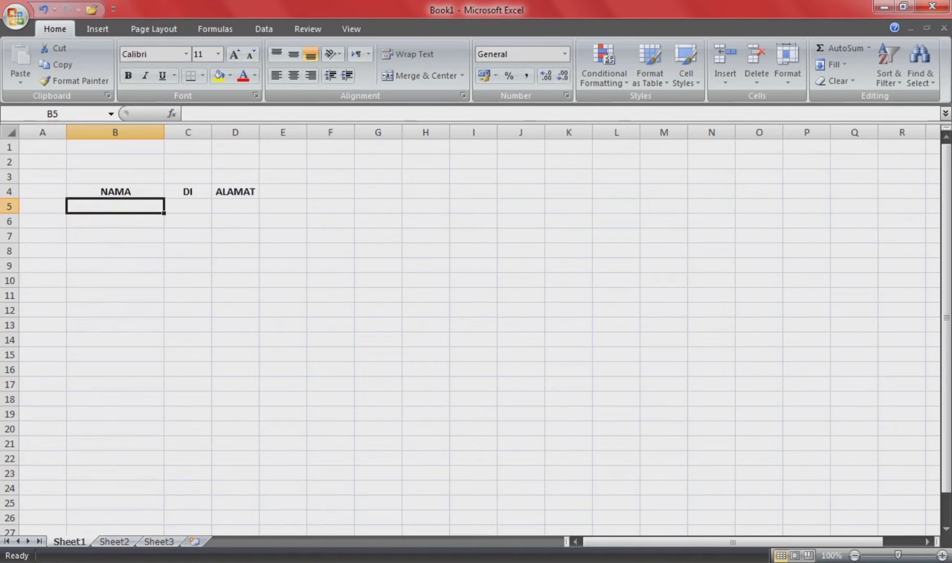
# Step: Widen column D, then enter the first four guest names in B5:B8
pyautogui.click(235, 206)
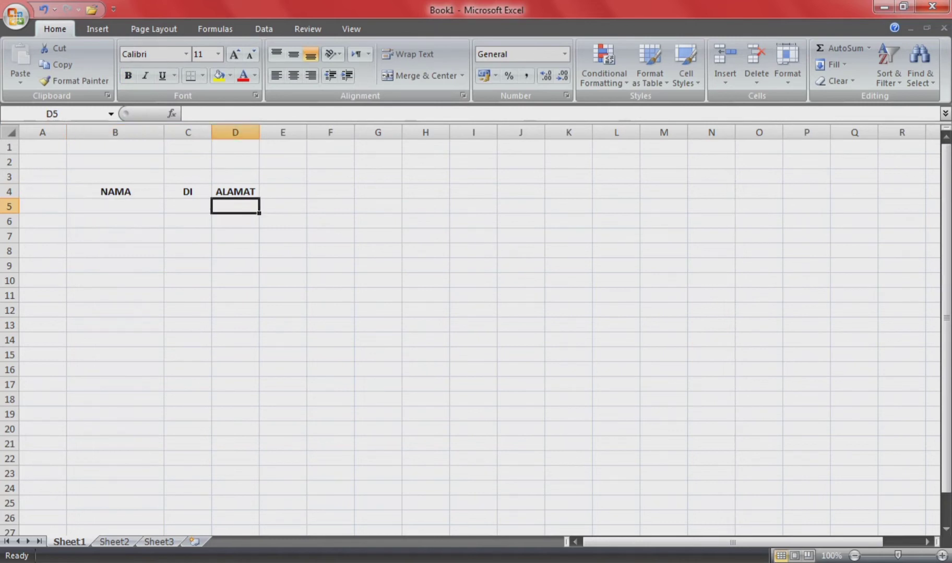
pyautogui.moveTo(259, 133); pyautogui.dragTo(279, 132)
pyautogui.click(187, 206)
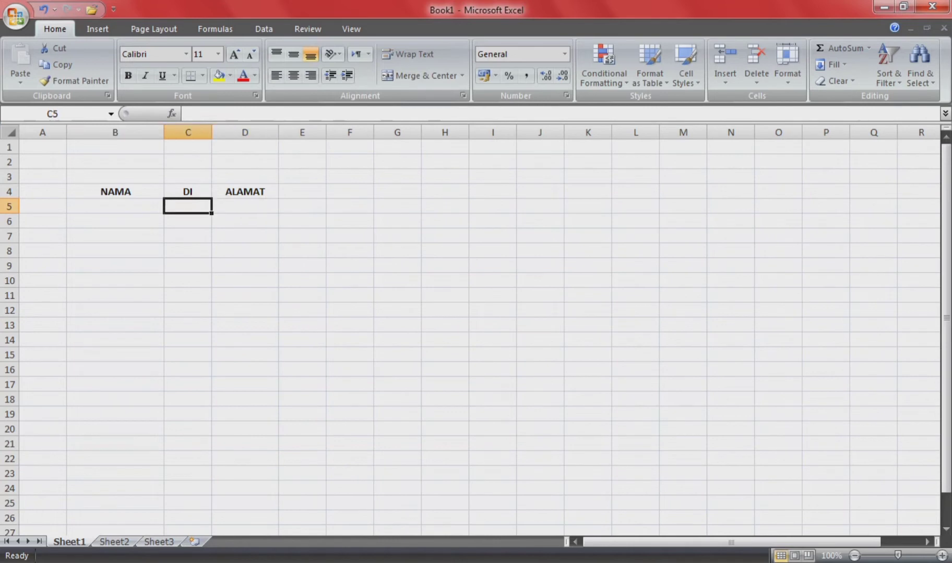
pyautogui.click(115, 206)
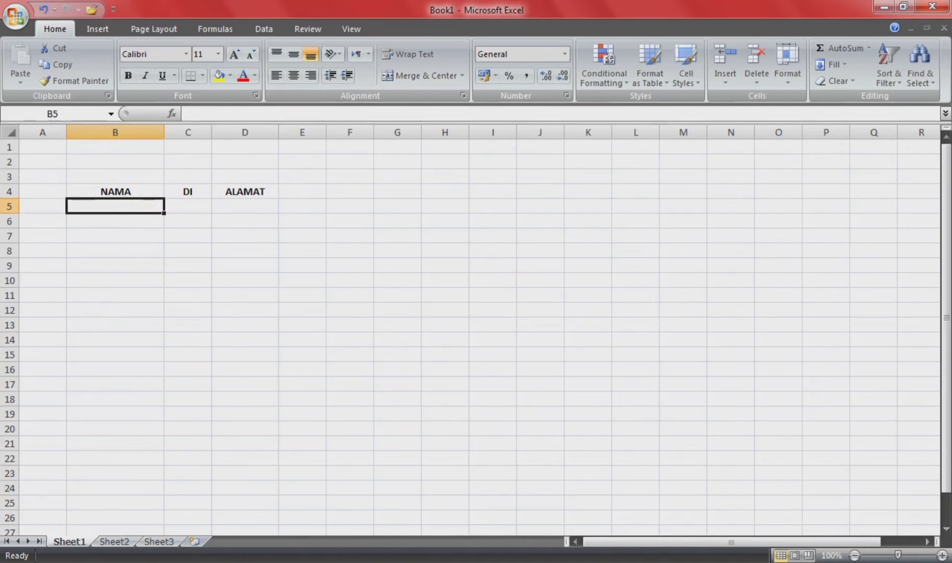
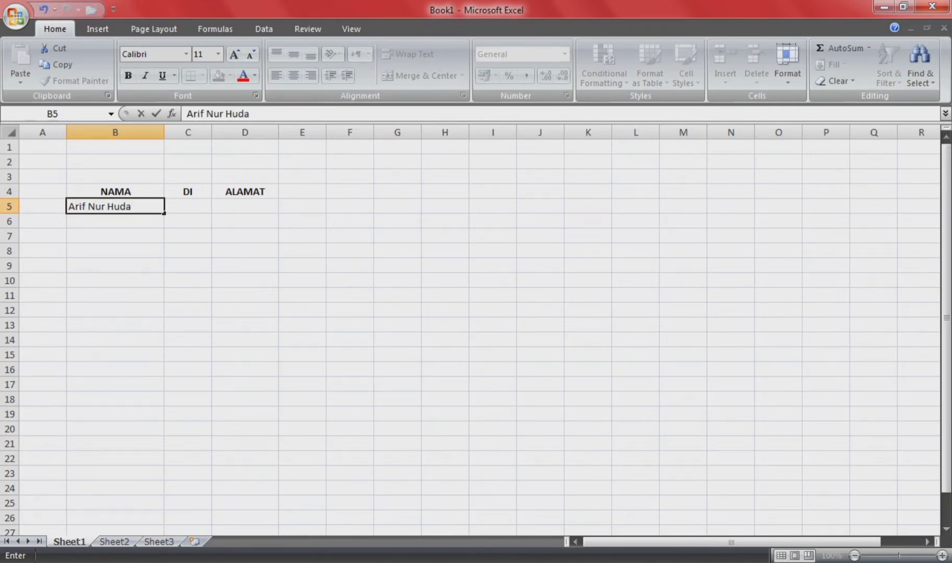
pyautogui.press('Return')
pyautogui.write('Andrian')
pyautogui.press('Return')
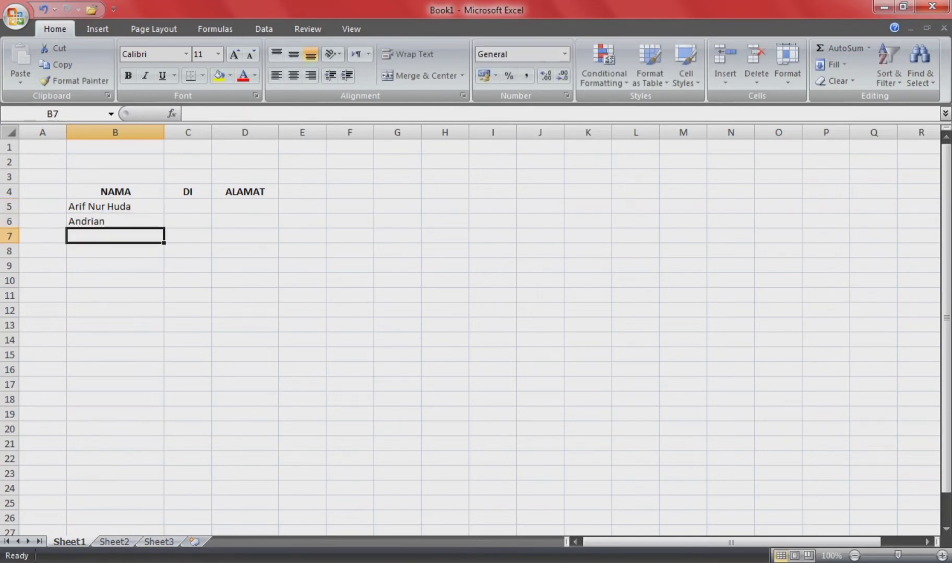
pyautogui.write('Ridho')
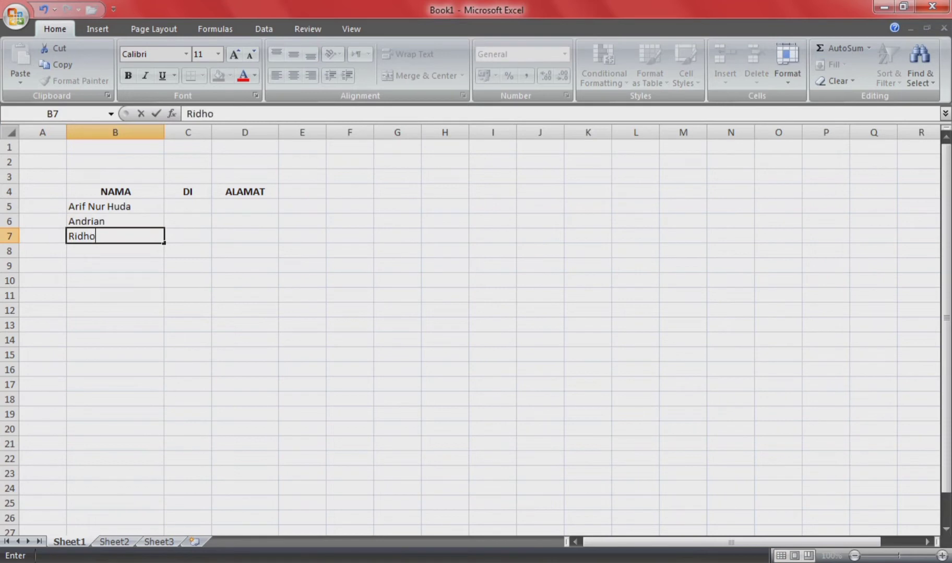
pyautogui.press('Return')
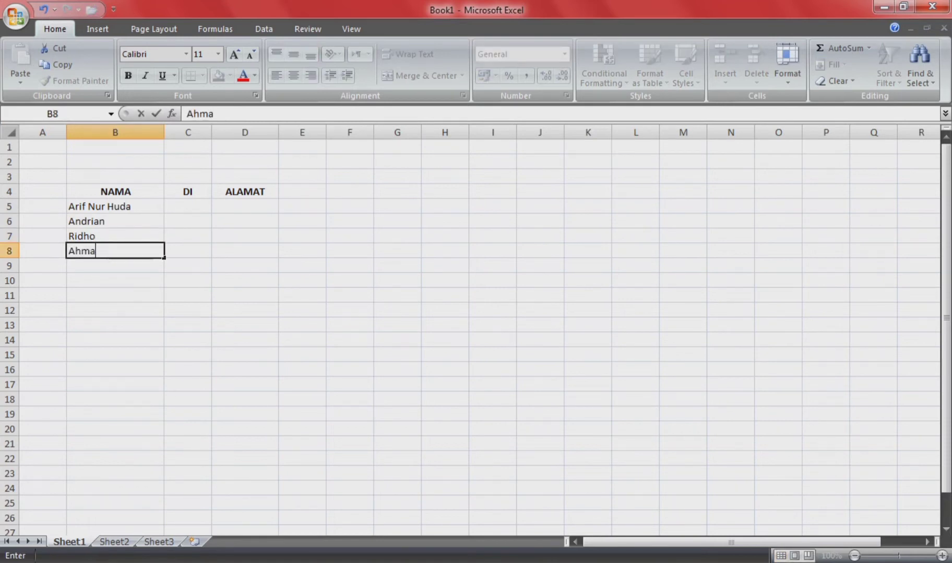
pyautogui.press('Return')
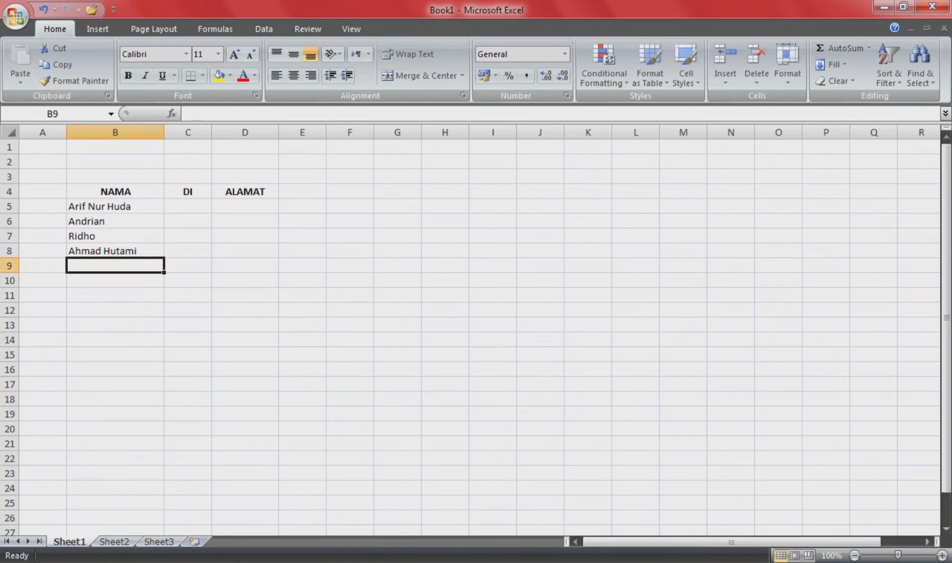
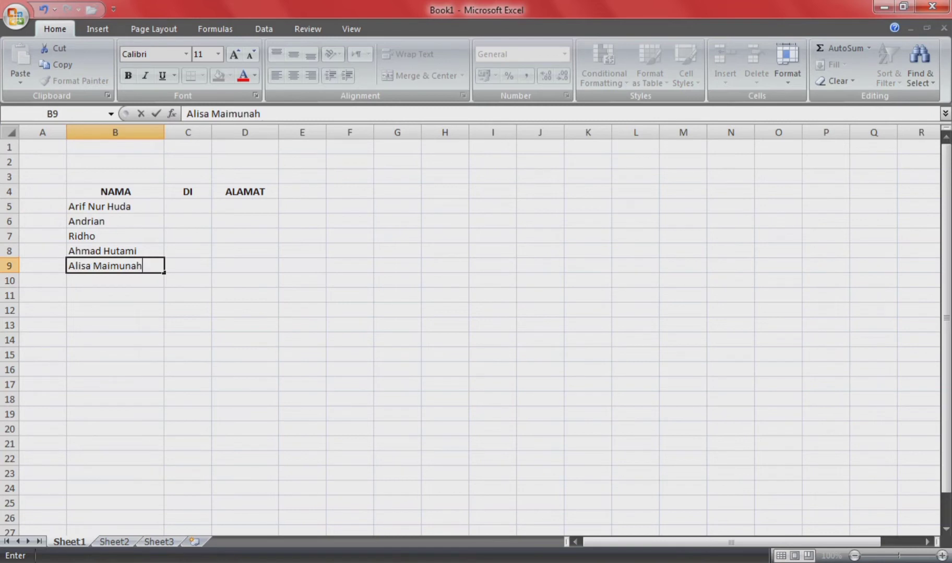
# Step: Enter the next six guest names in B9:B14, correcting typos
pyautogui.press('Return')
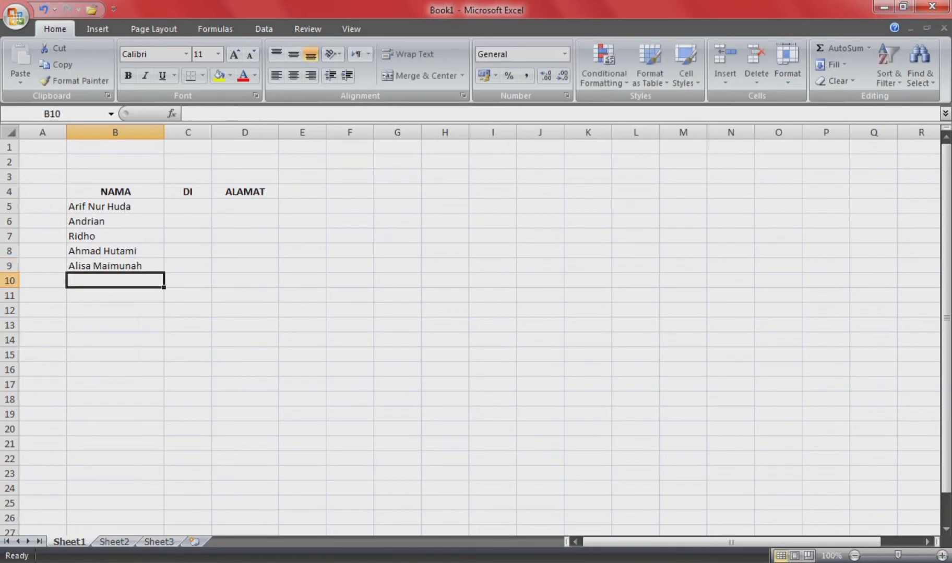
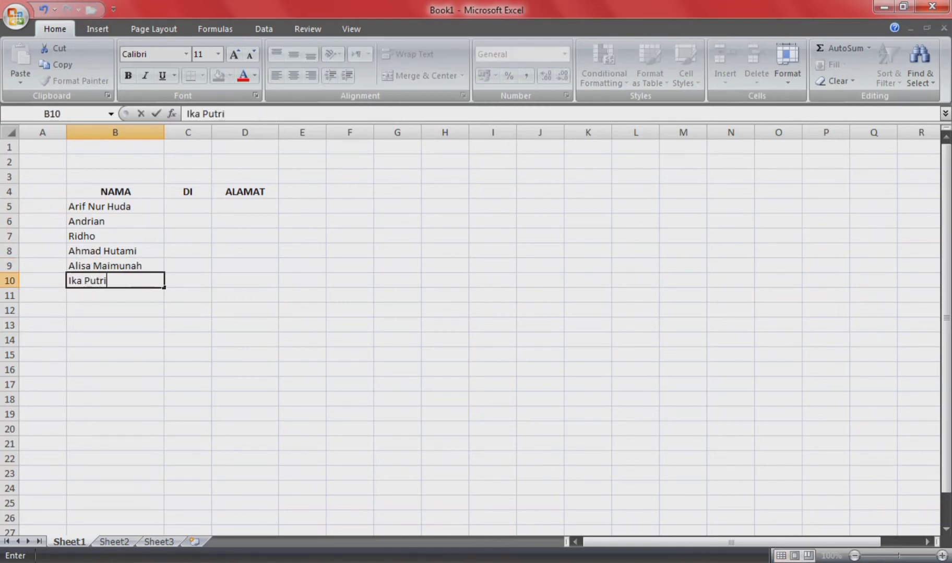
pyautogui.press('Return')
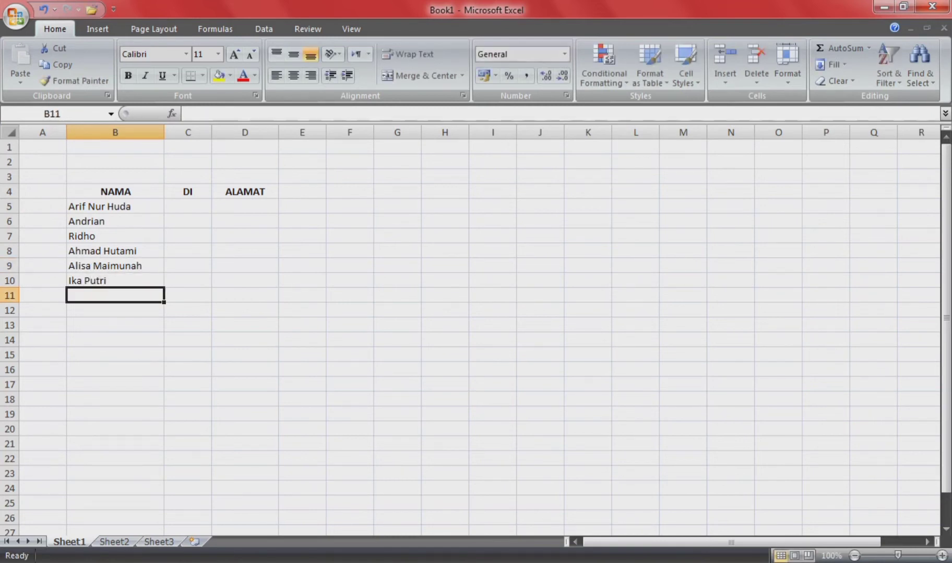
pyautogui.write('Za')
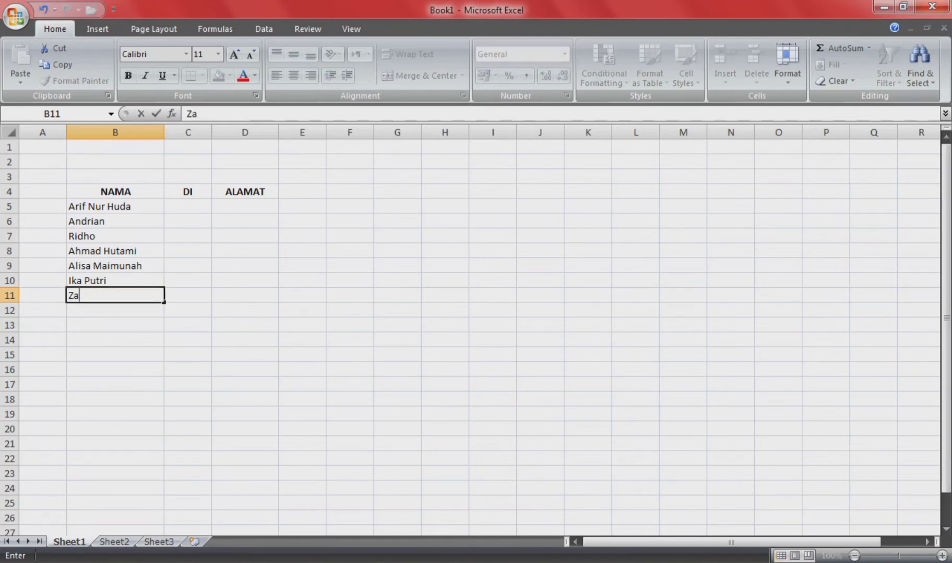
pyautogui.press('BackSpace')
pyautogui.press('BackSpace')
pyautogui.write('Jahwana')
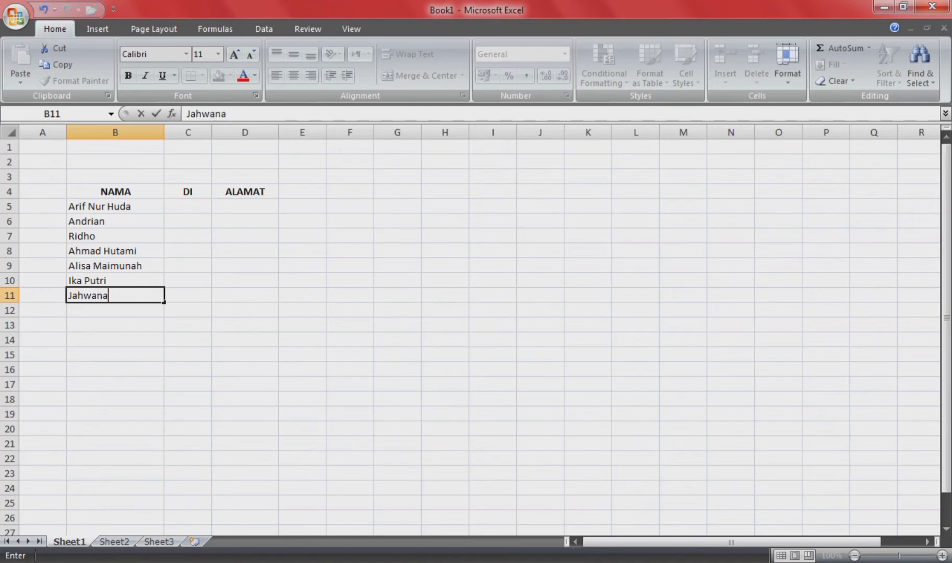
pyautogui.press('Return')
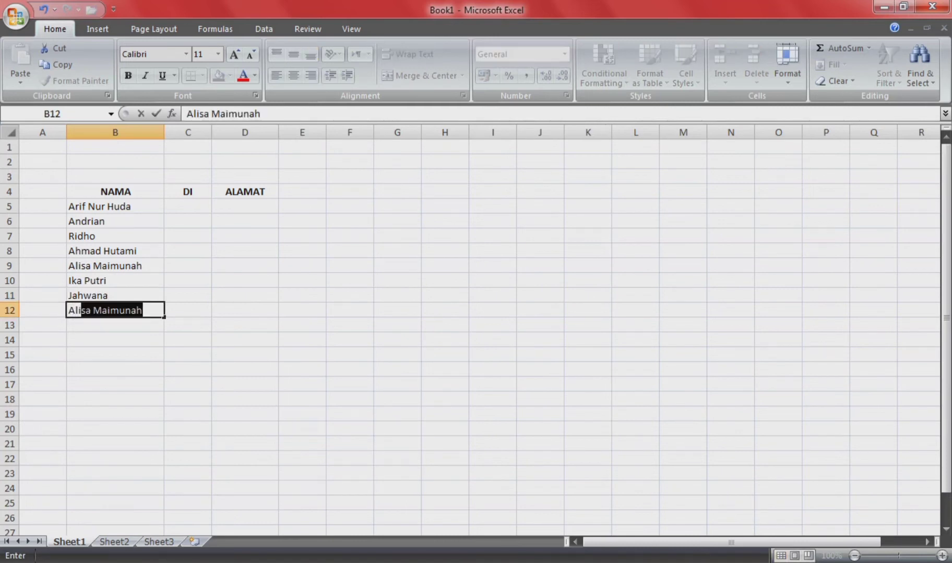
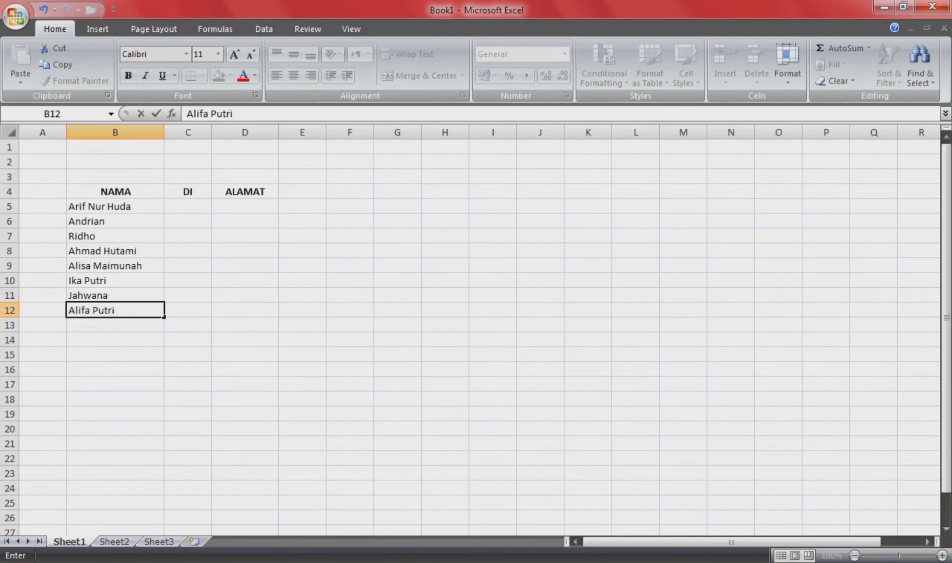
pyautogui.press('Return')
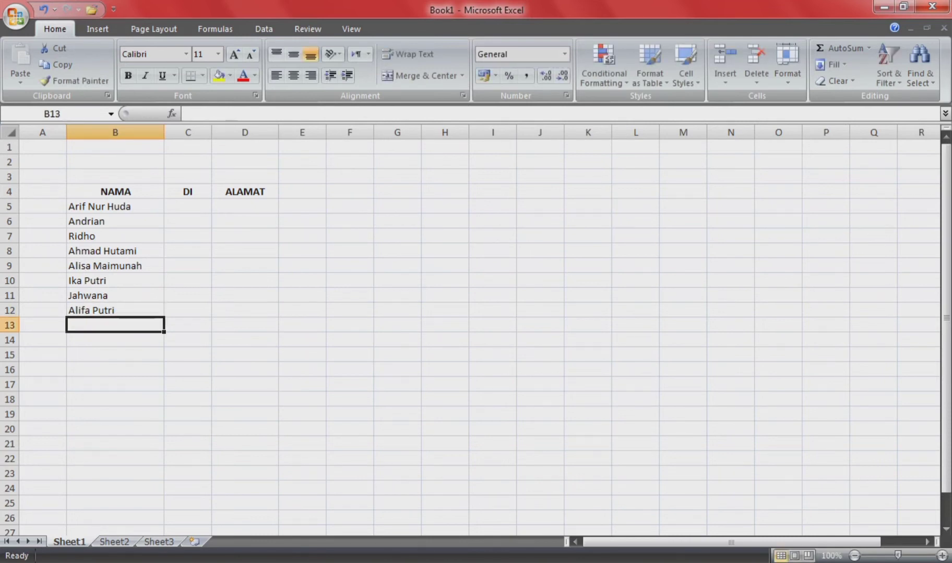
pyautogui.write('Tante Lala')
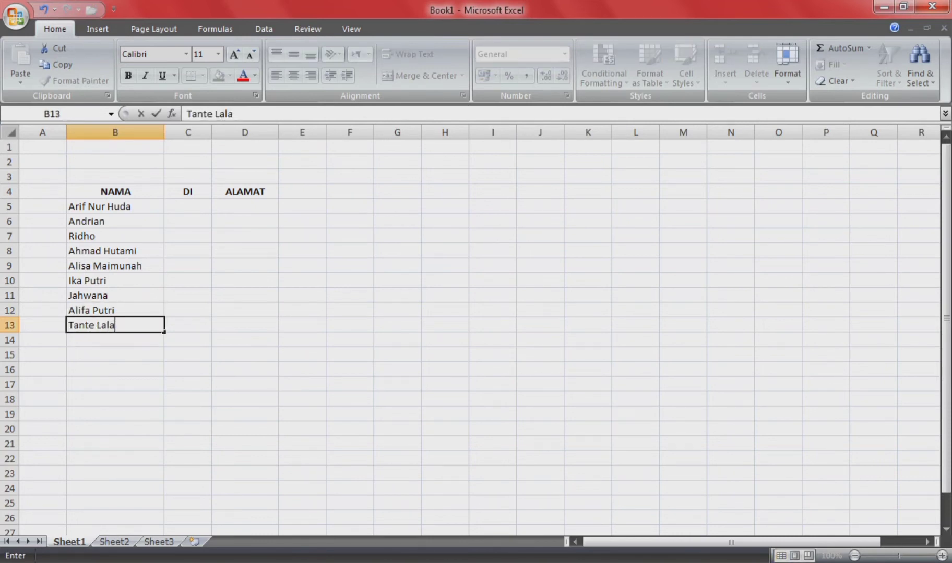
pyautogui.press('Return')
pyautogui.write('Pre')
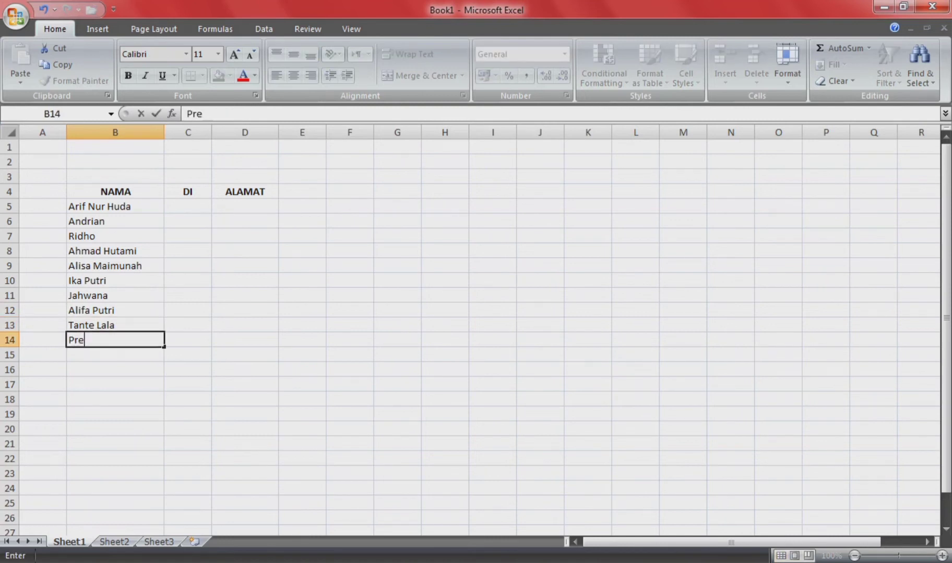
pyautogui.press('BackSpace')
pyautogui.press('BackSpace')
pyautogui.press('BackSpace')
pyautogui.write('Kevin Sanjaya')
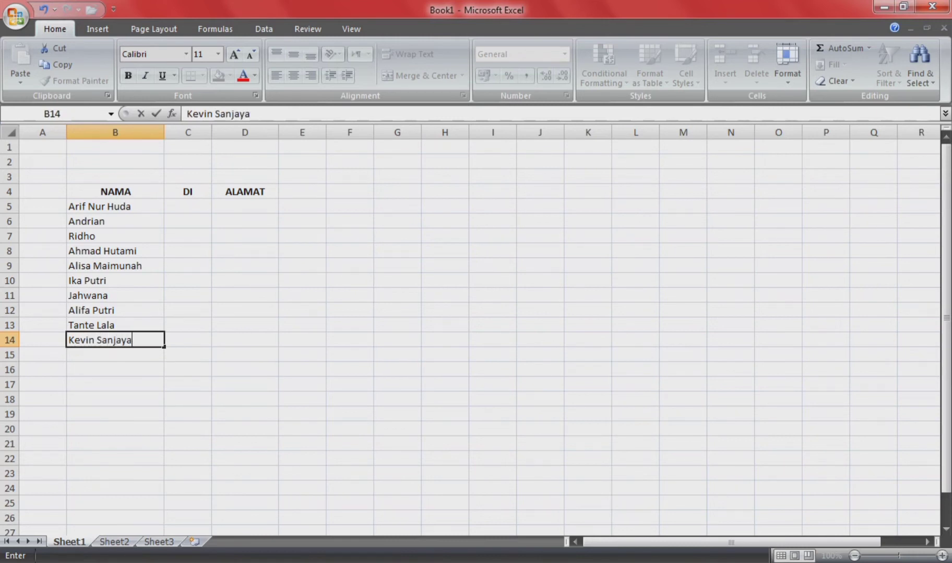
pyautogui.press('Return')
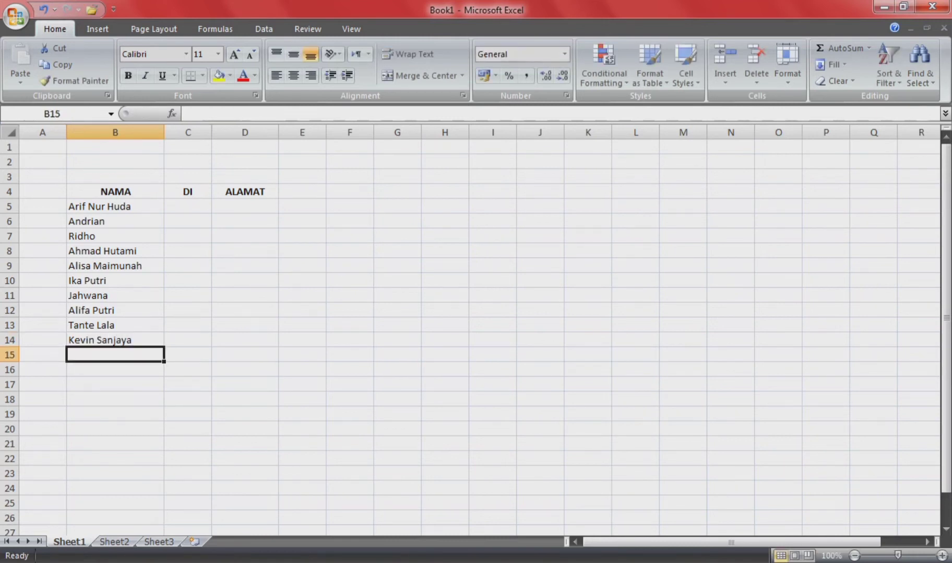
# Step: Enter nine more guest names in B15:B23
pyautogui.write('Muh. Ahsan')
pyautogui.press('Return')
pyautogui.write('Hendra')
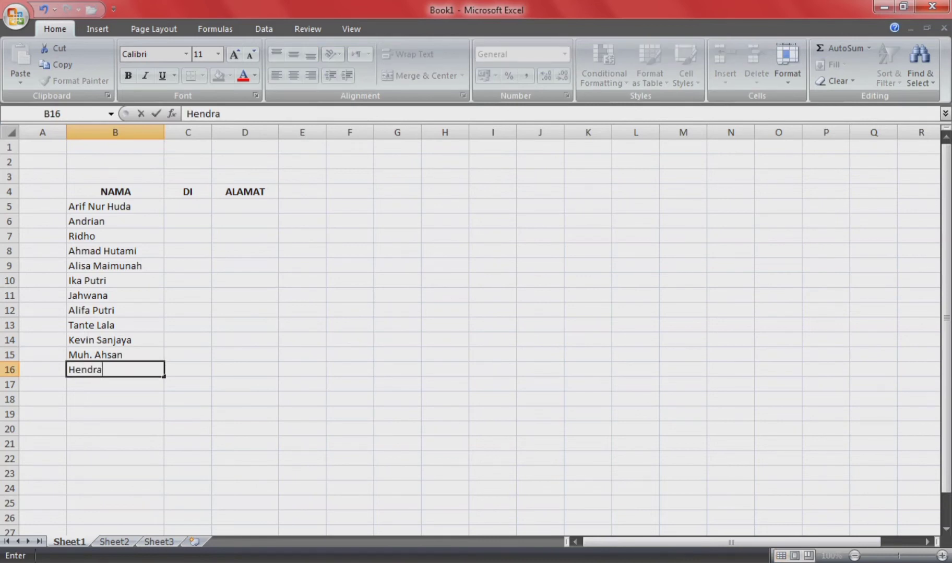
pyautogui.write(' Setiawan')
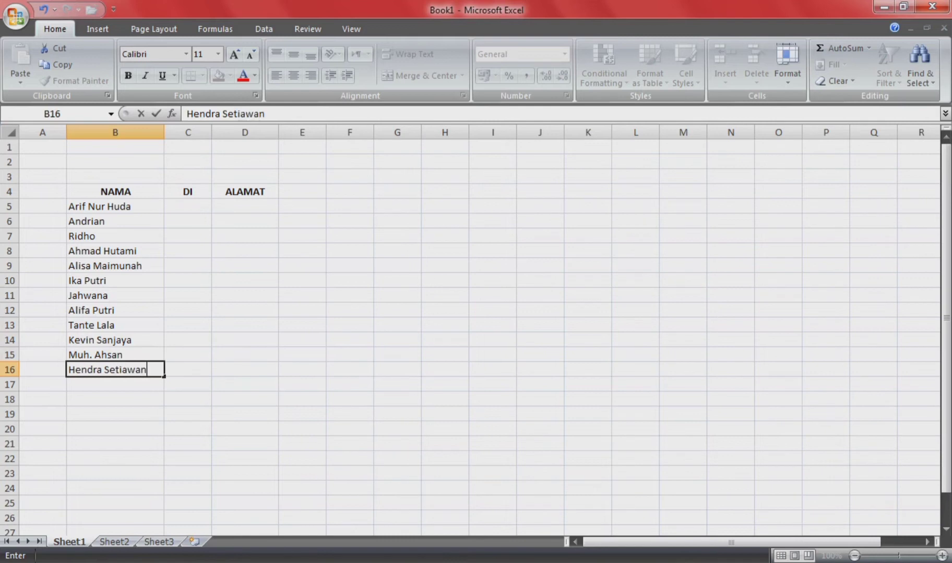
pyautogui.press('Return')
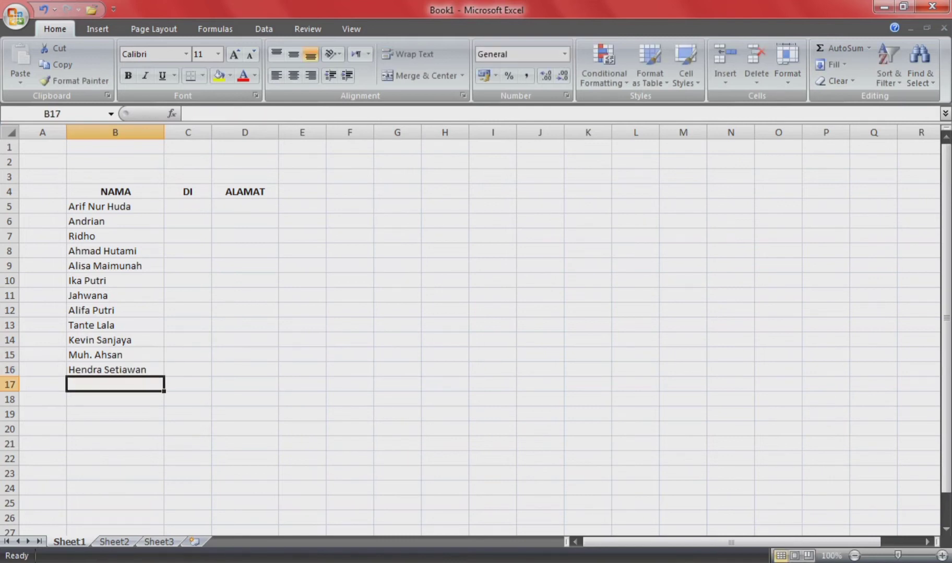
pyautogui.write('Fajar')
pyautogui.press('Return')
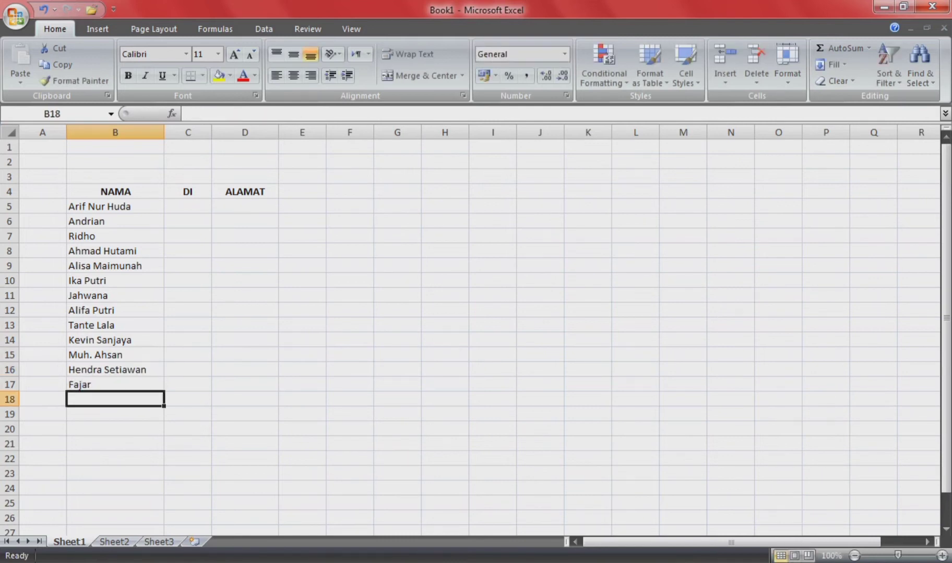
pyautogui.write('Rian')
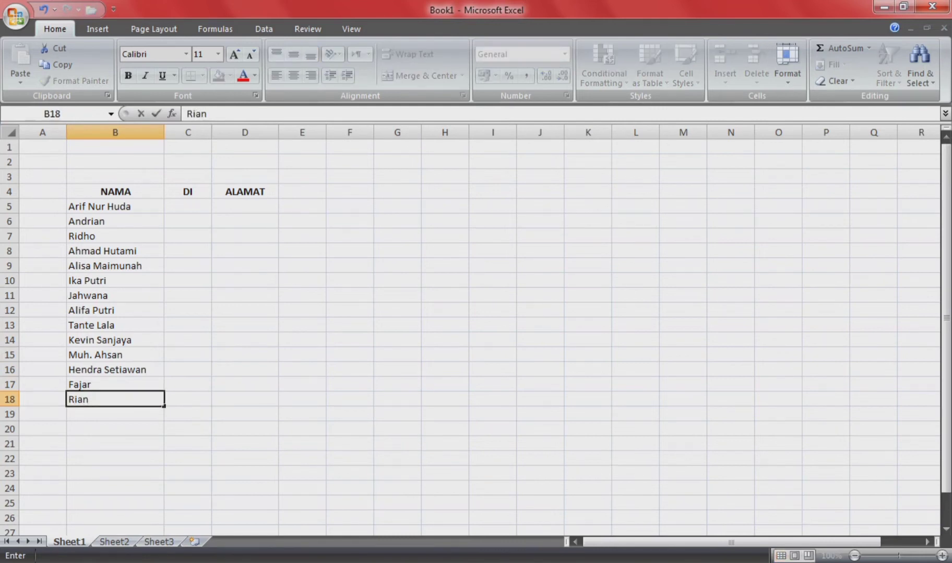
pyautogui.press('Return')
pyautogui.write('Marcus')
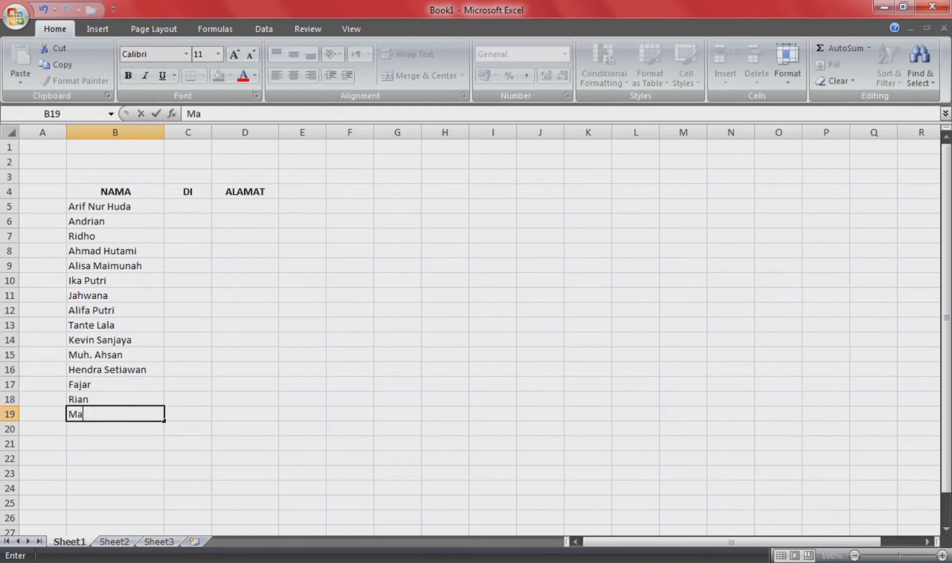
pyautogui.press('Return')
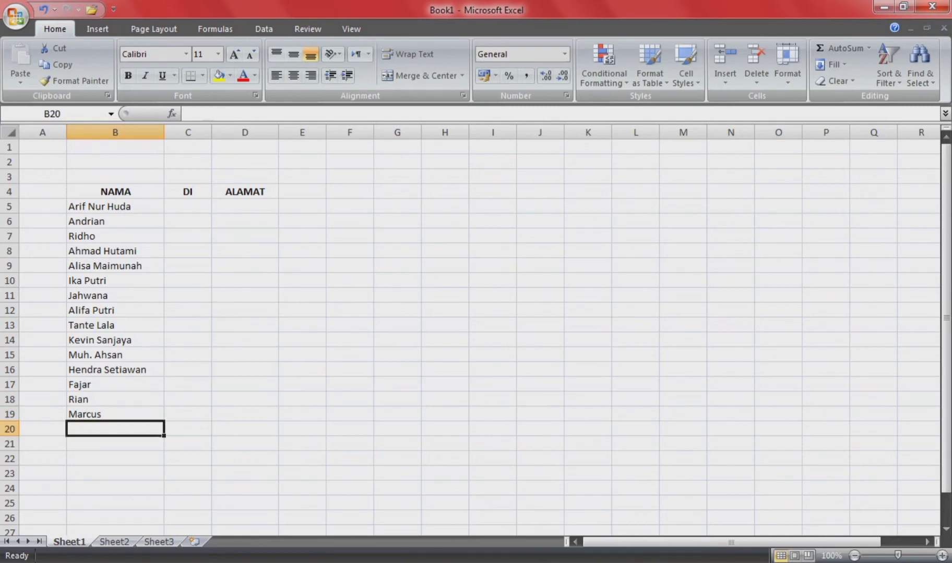
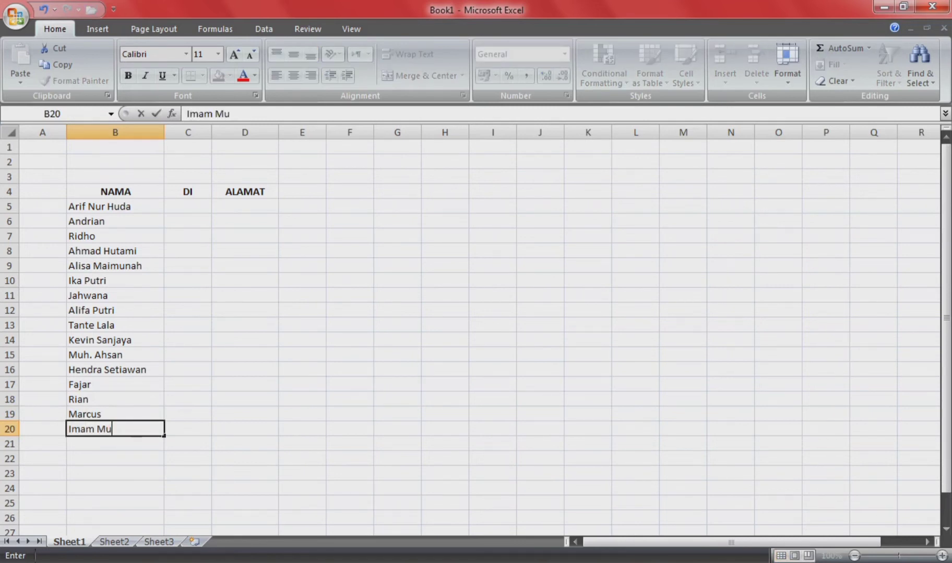
pyautogui.press('Return')
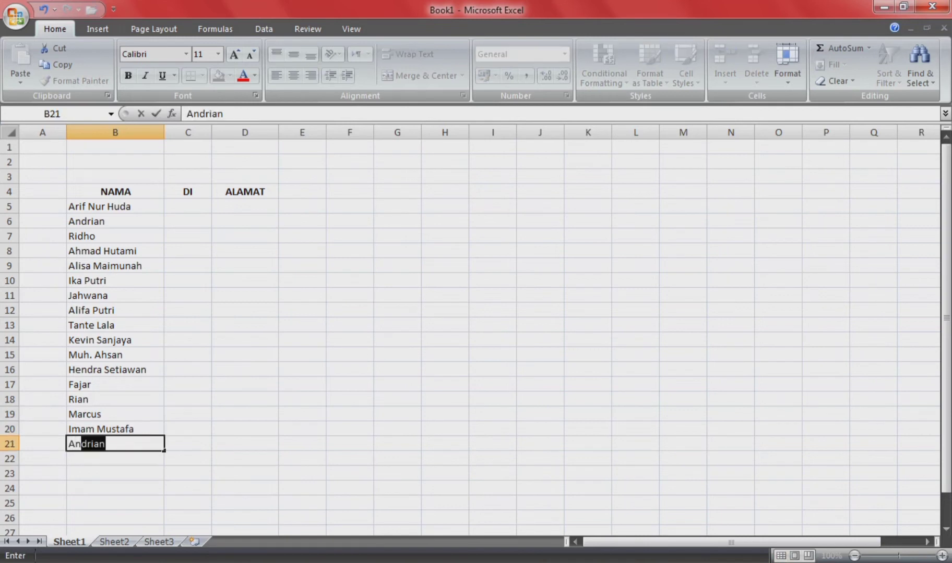
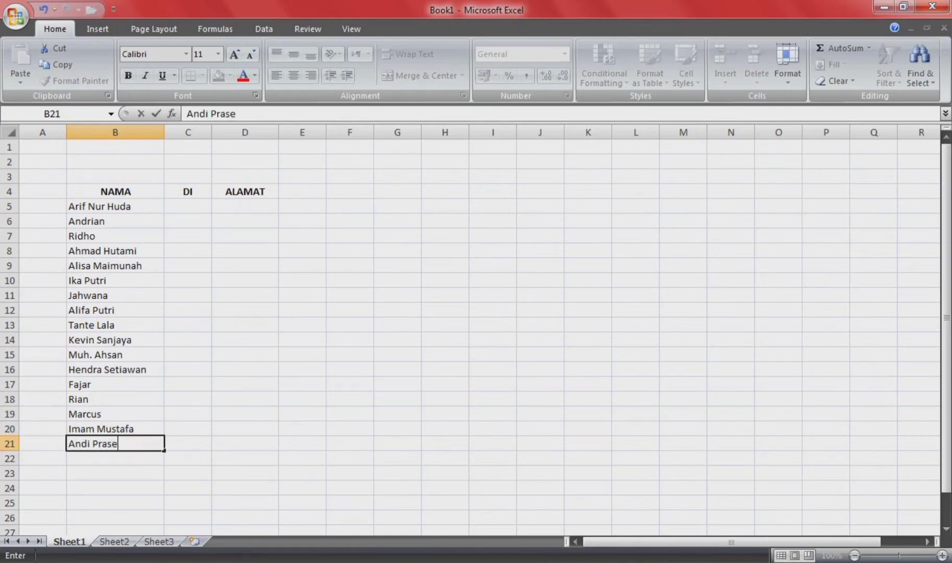
pyautogui.press('Return')
pyautogui.write('Geri')
pyautogui.press('BackSpace')
pyautogui.write('y')
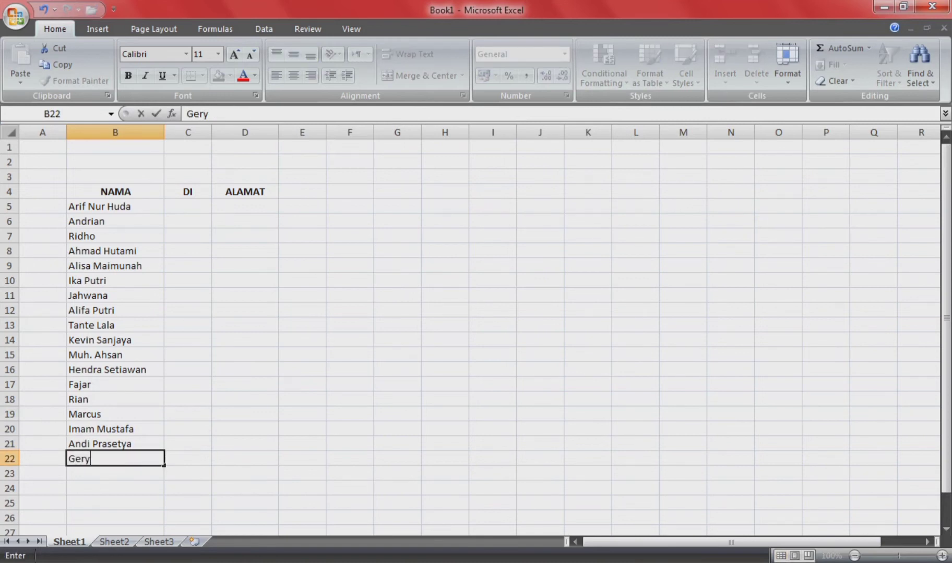
pyautogui.write(' Ganteng')
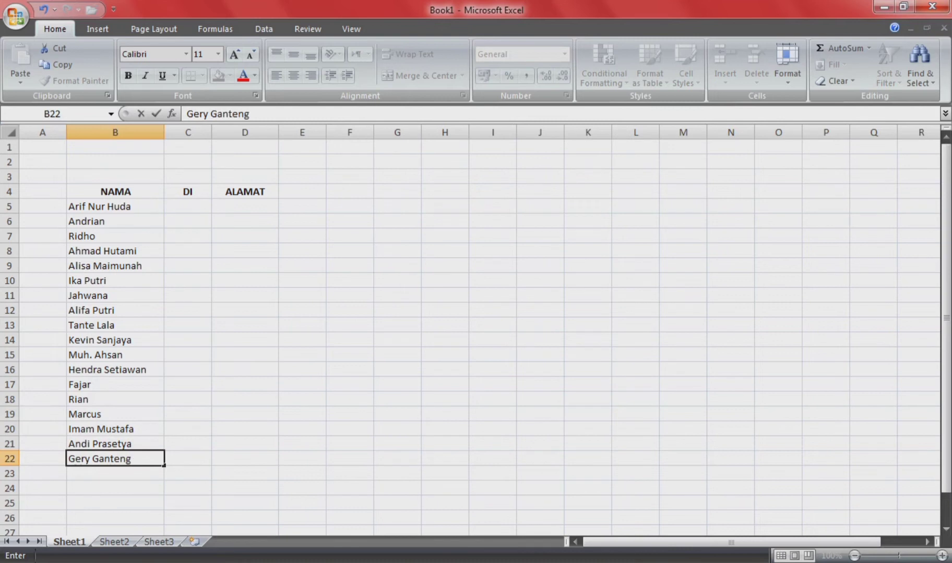
pyautogui.press('Return')
pyautogui.write('Bayu ')
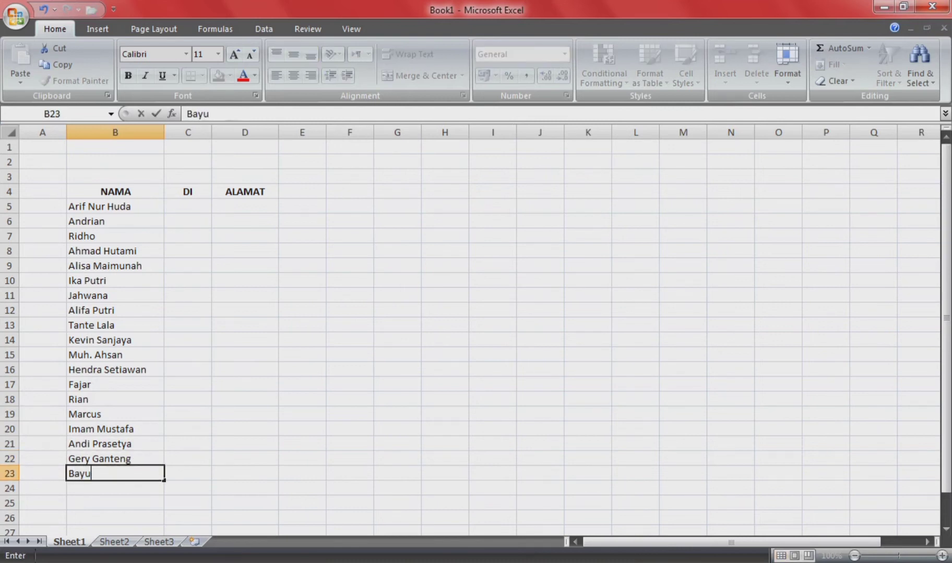
pyautogui.write('Comel')
pyautogui.press('Return')
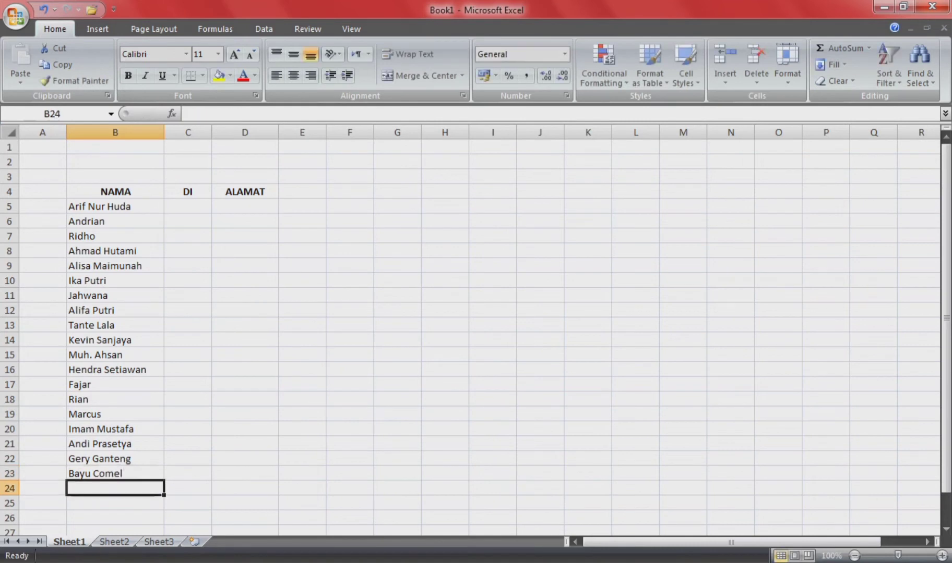
# Step: Scroll down and enter three guest names in B24:B26, fixing typos
pyautogui.scroll(-4, 469, 334)
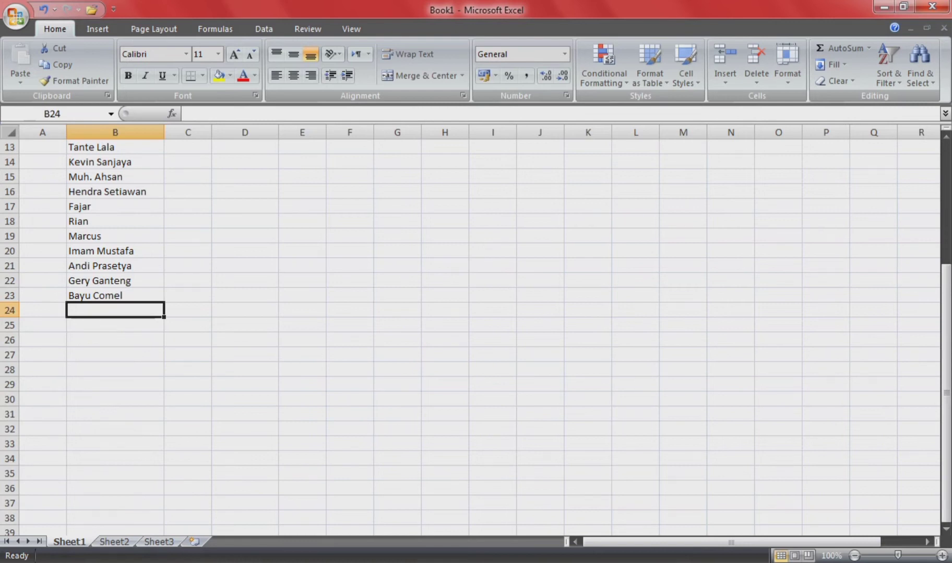
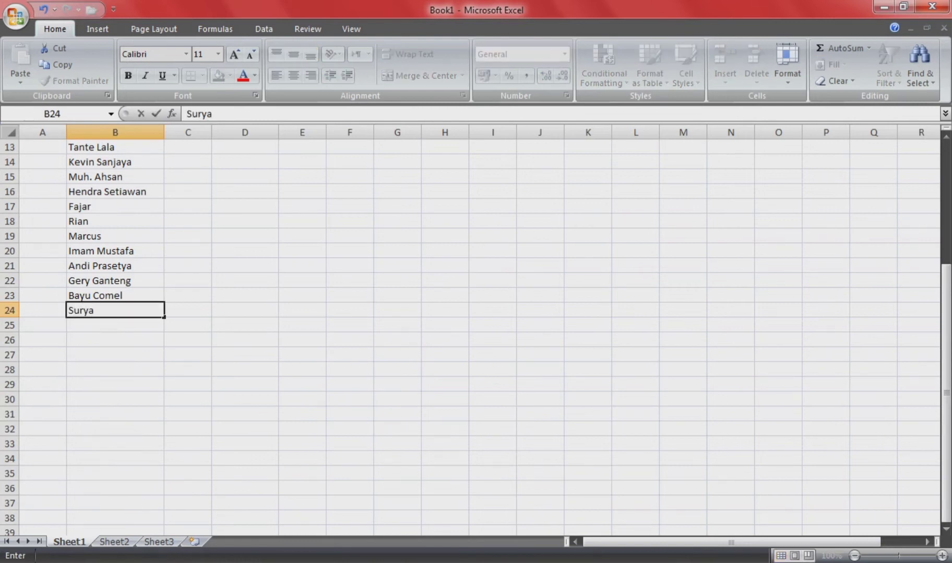
pyautogui.press('Return')
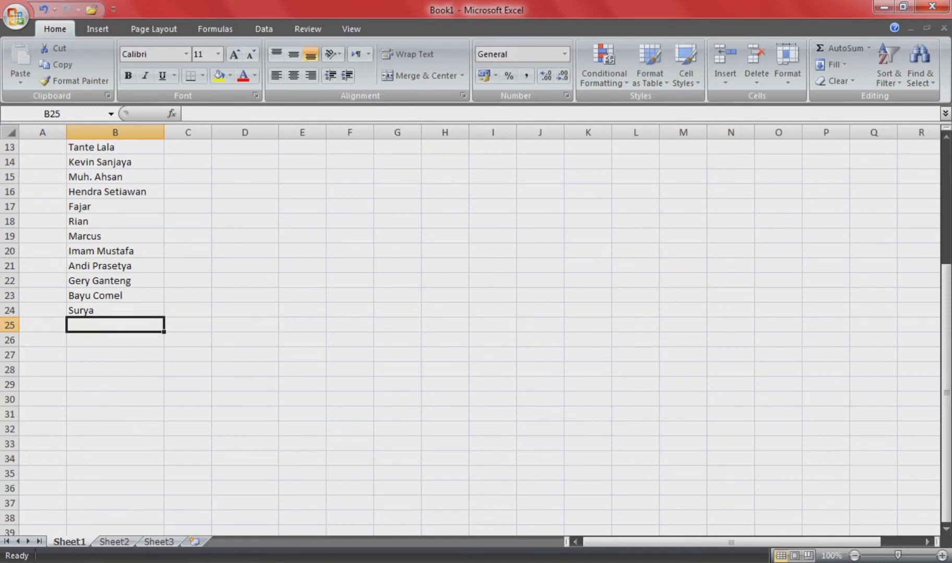
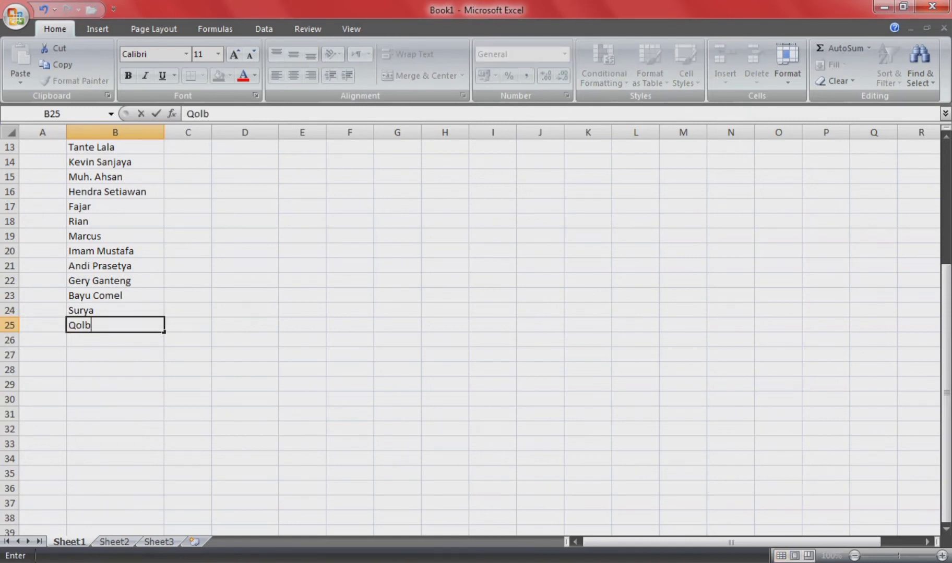
pyautogui.press('BackSpace')
pyautogui.press('Return')
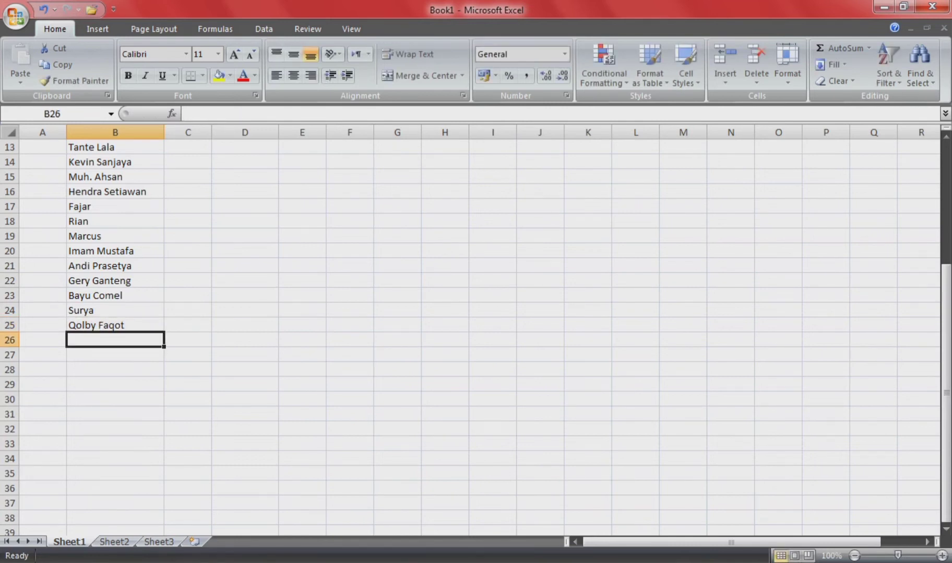
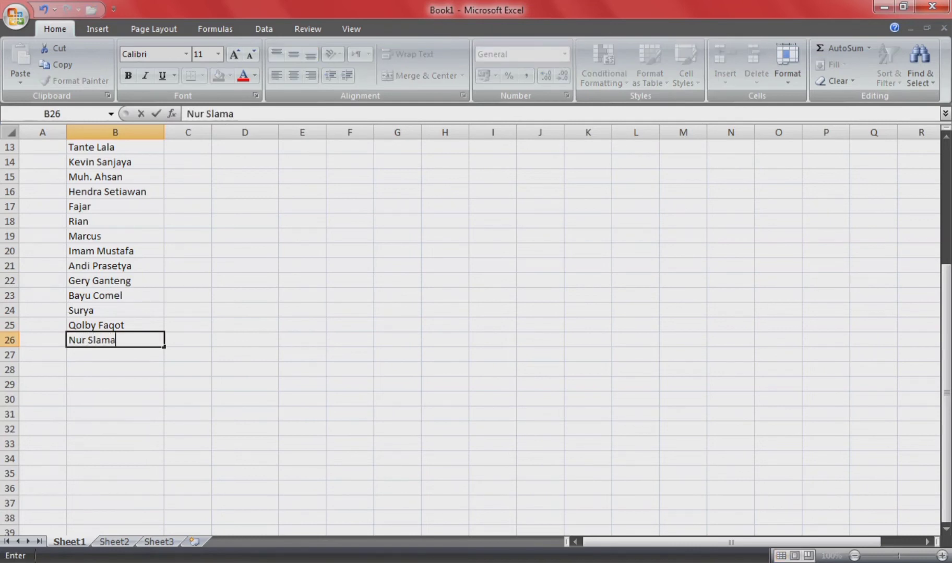
pyautogui.press('Return')
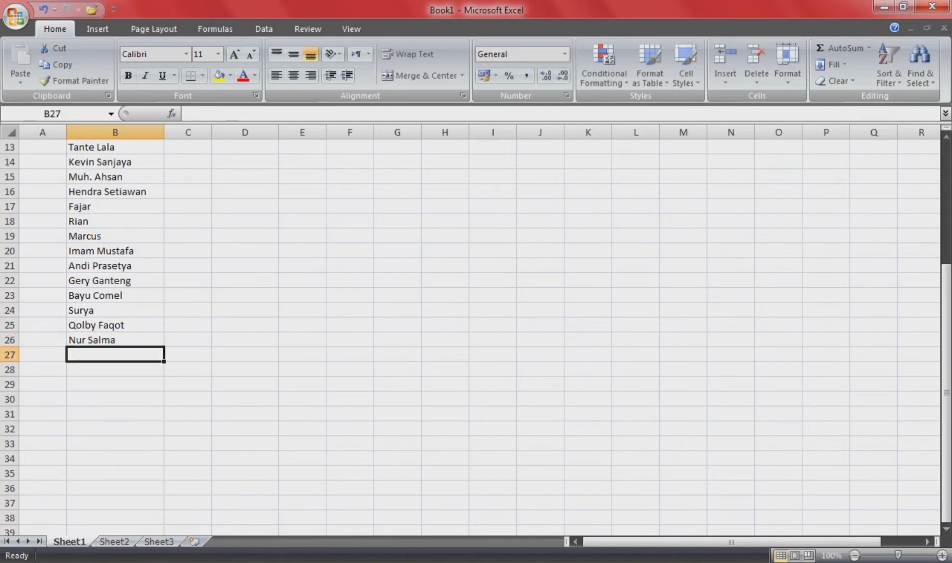
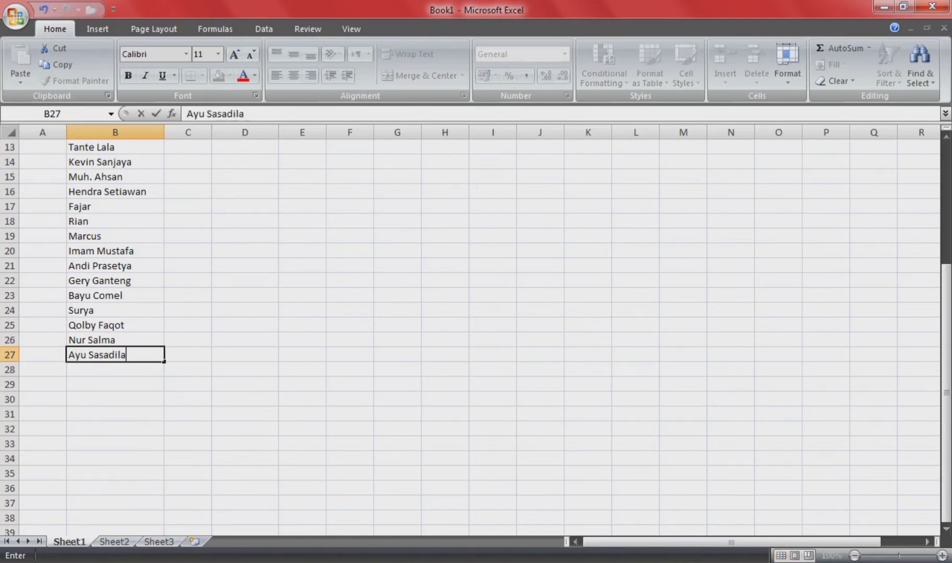
# Step: Enter the remaining six guest names in B27:B32
pyautogui.press('Return')
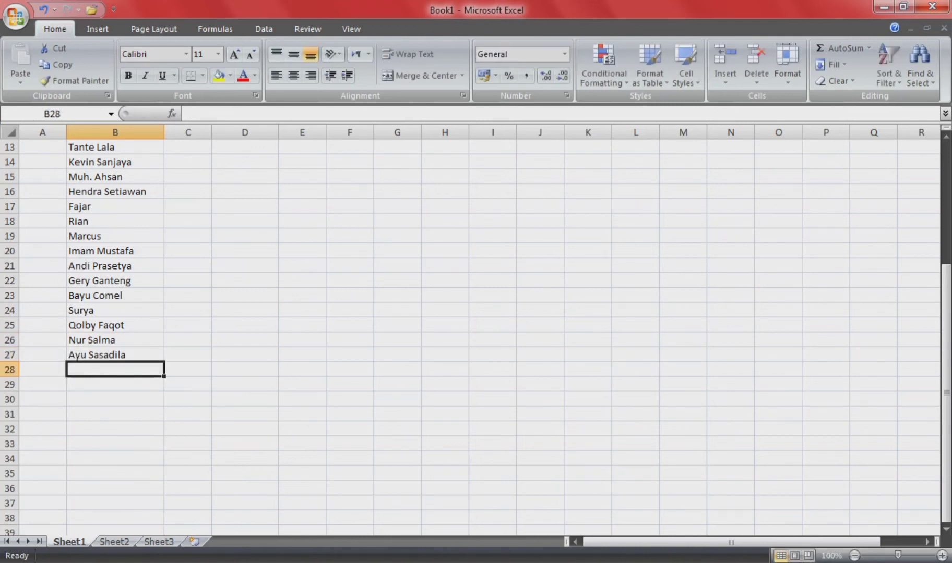
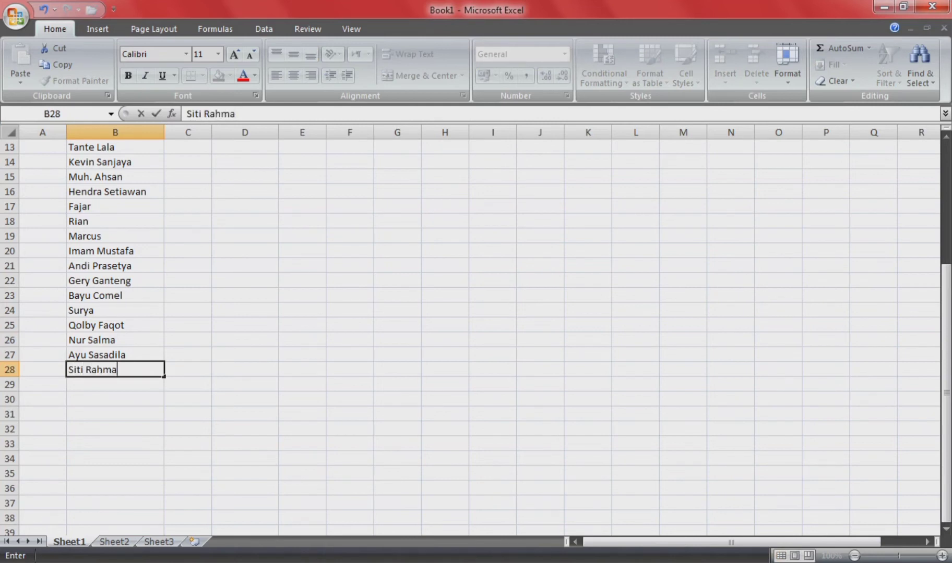
pyautogui.press('Return')
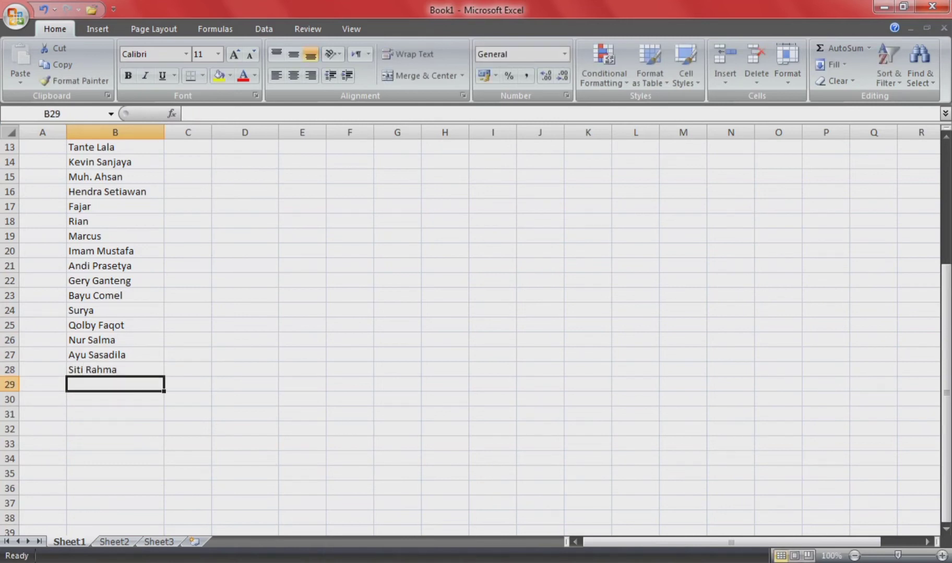
pyautogui.write('Harpiah')
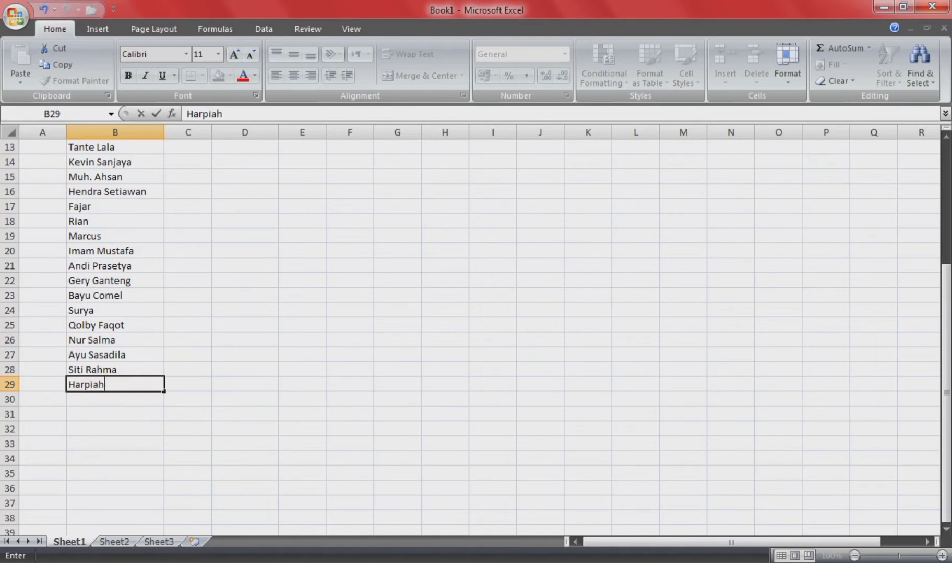
pyautogui.press('Return')
pyautogui.write('A')
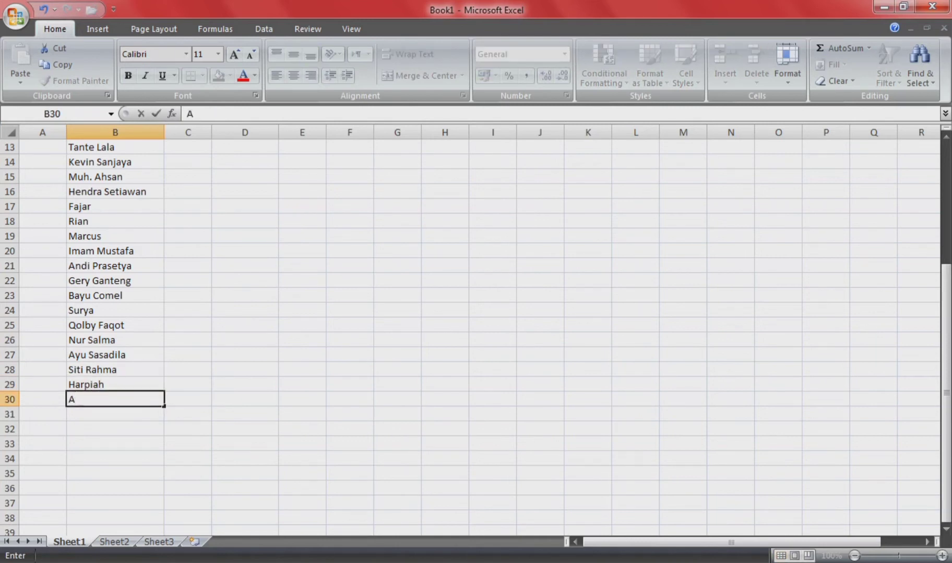
pyautogui.write('fi\\')
pyautogui.press('BackSpace')
pyautogui.write('ni')
pyautogui.press('Return')
pyautogui.write('Nurul')
pyautogui.press('Return')
pyautogui.write('Riduan')
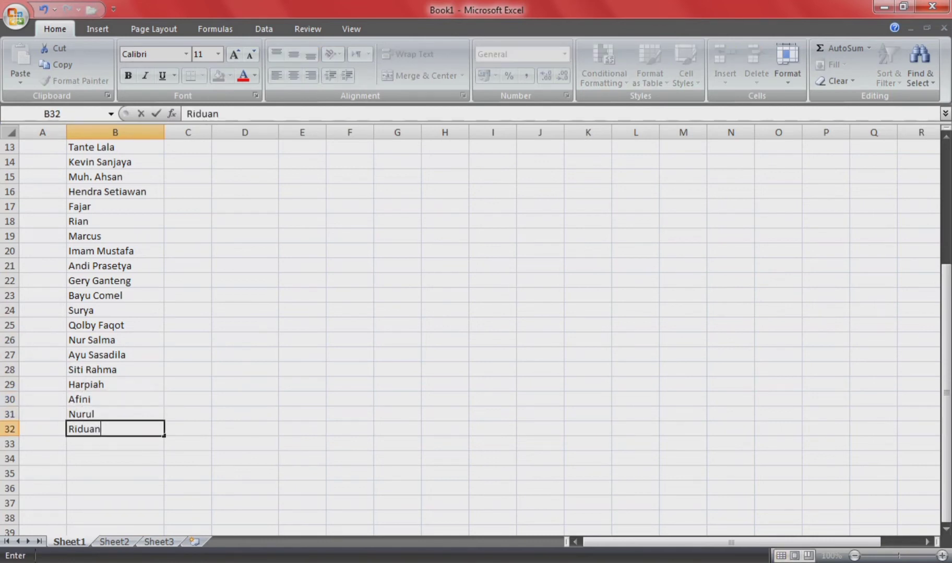
pyautogui.press('Return')
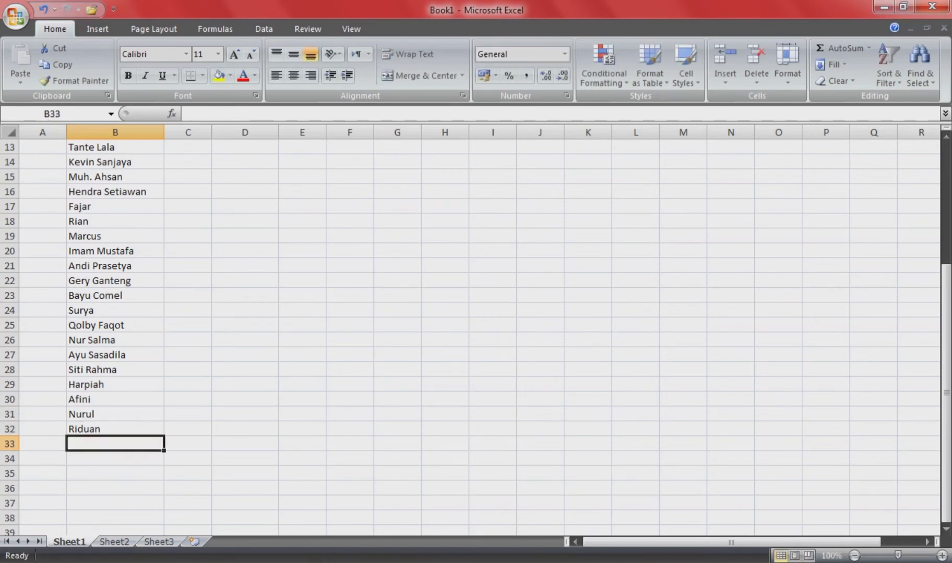
# Step: Enter Fiqih, Devan and Raza in rows 33–35 of the NAMA column
pyautogui.scroll(-2, 470, 334)
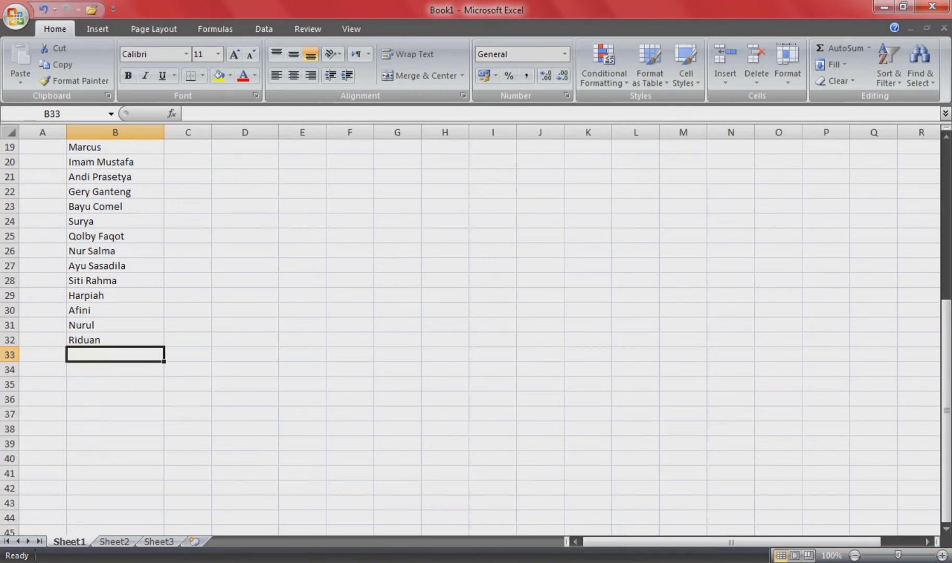
pyautogui.write('Fiqih')
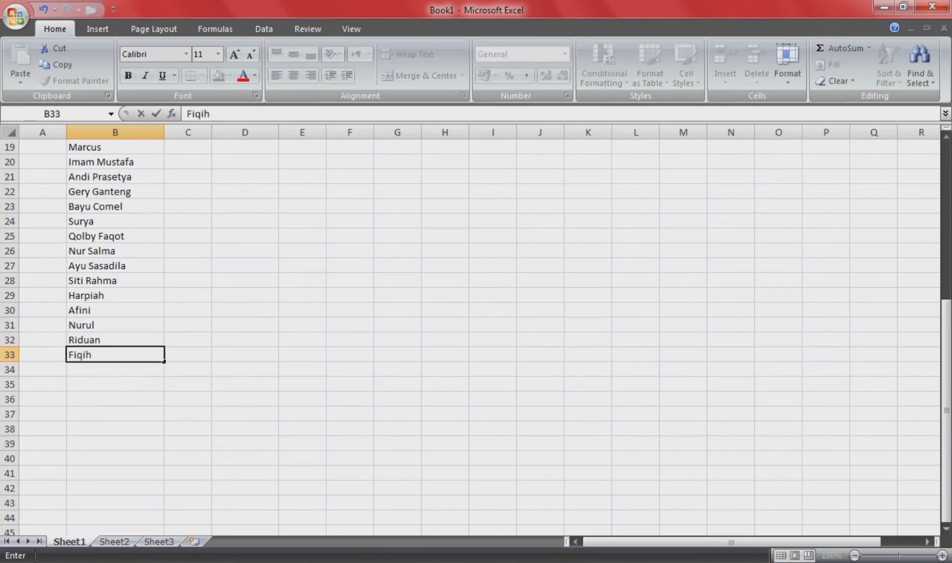
pyautogui.press('Return')
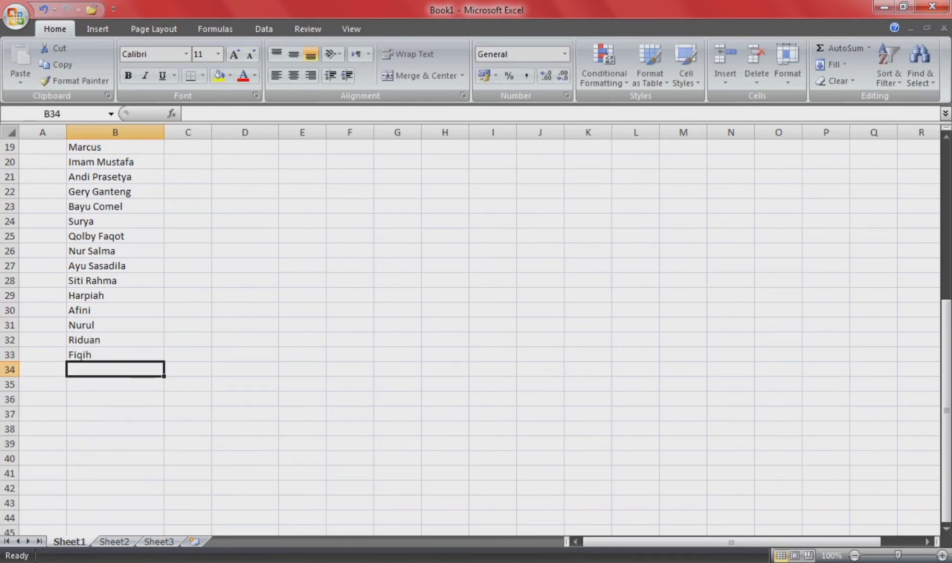
pyautogui.write('Devan')
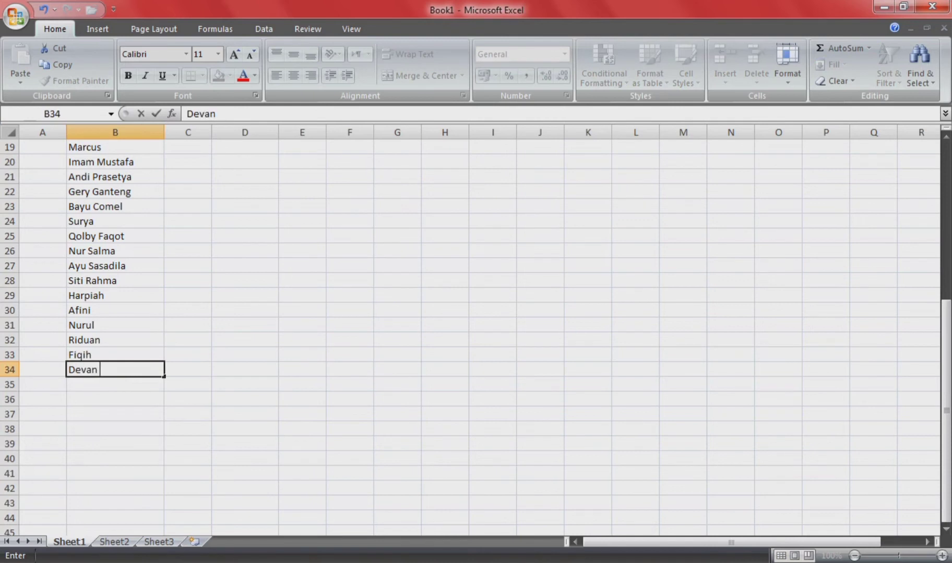
pyautogui.press('Return')
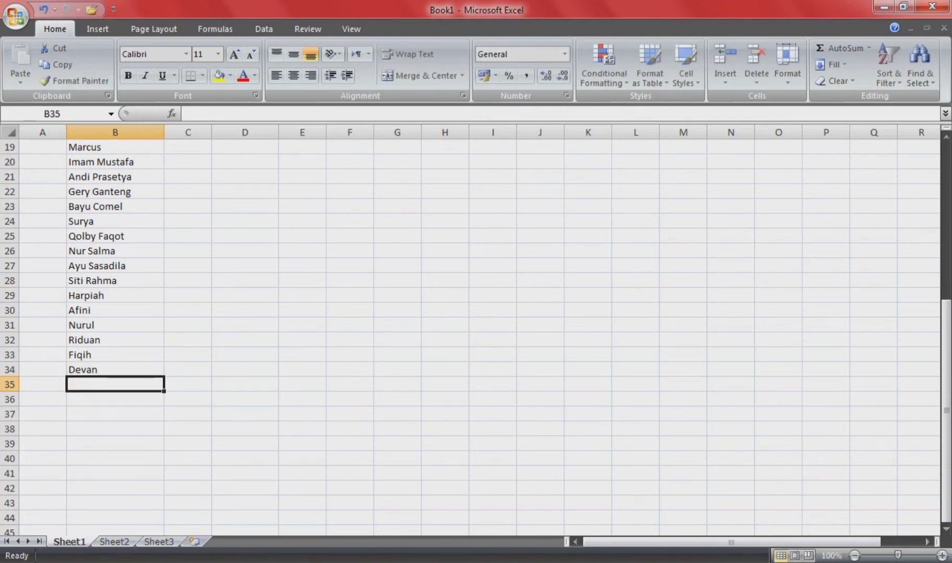
pyautogui.write('Raza')
pyautogui.press('Return')
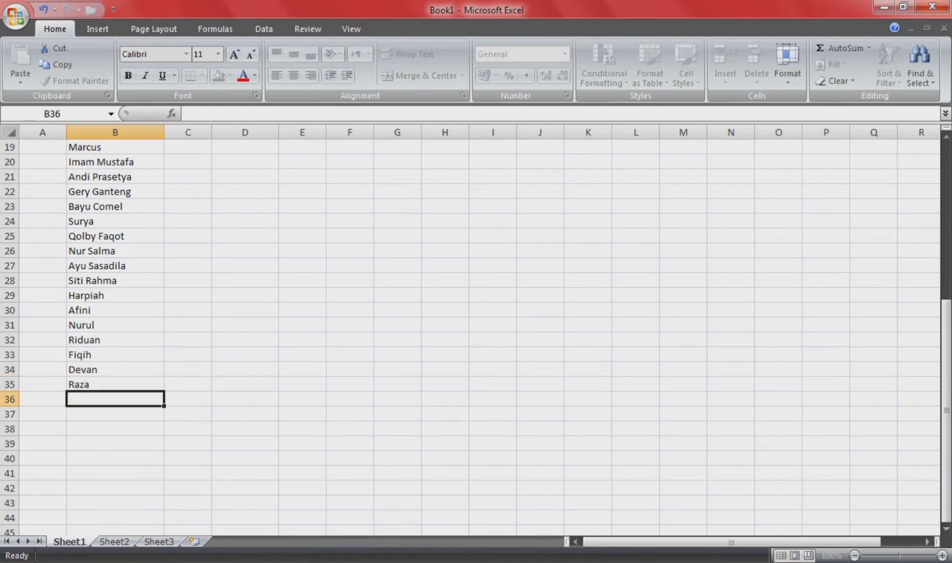
# Step: Correct the B35 entry from Raza to Razan
pyautogui.press('BackSpace')
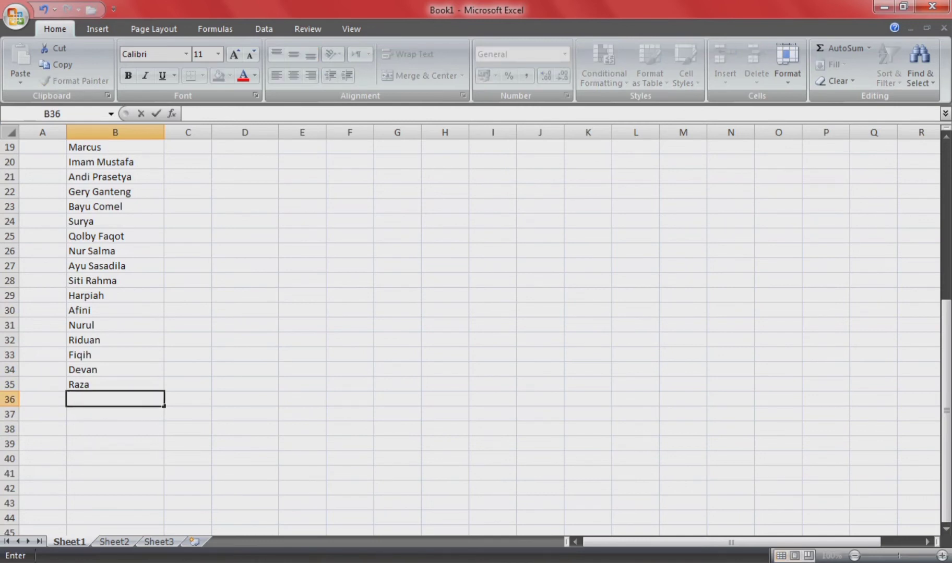
pyautogui.press('Up')
pyautogui.write('R')
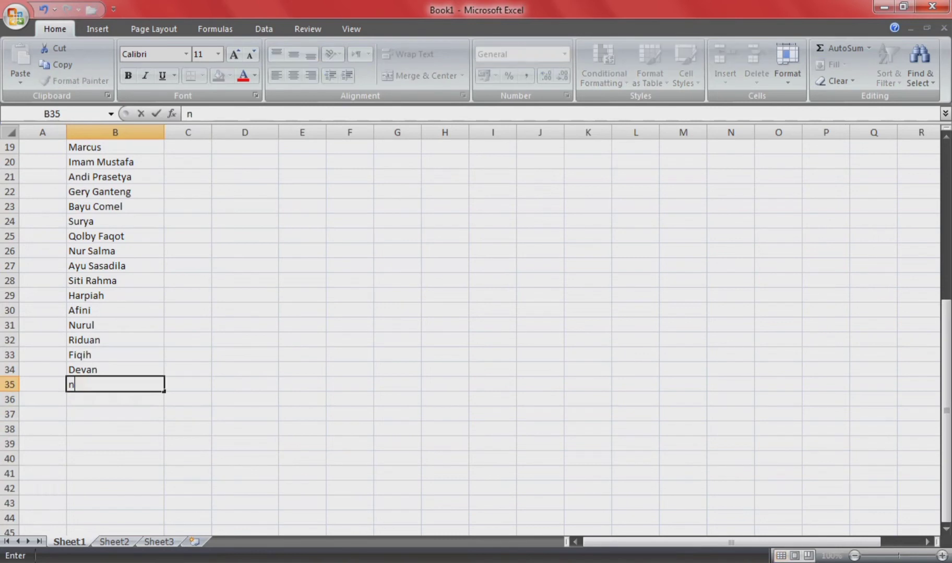
pyautogui.press('BackSpace')
pyautogui.write('Razan')
pyautogui.press('Return')
# Step: Add Hanin, Reny and Vrisillia below Razan in column B
pyautogui.write('Hanin')
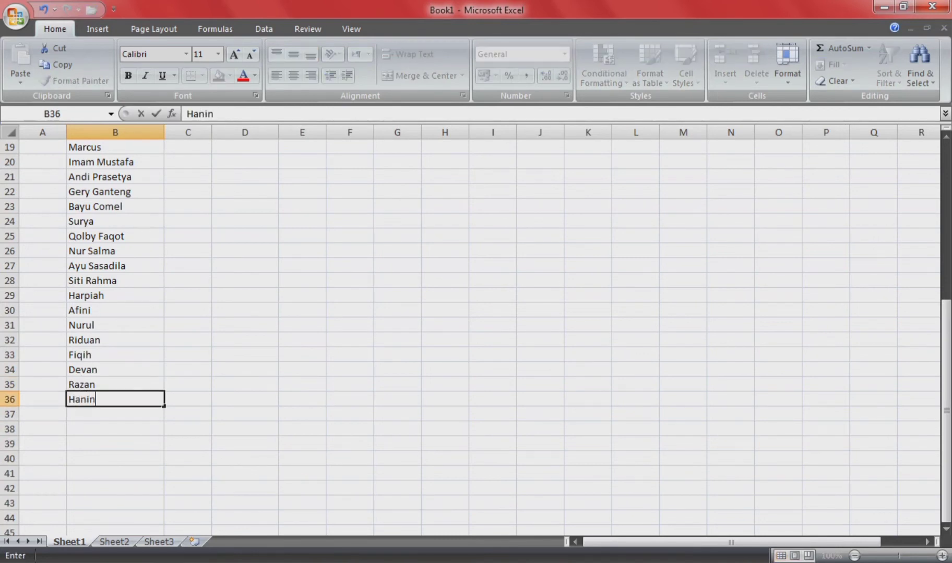
pyautogui.press('Return')
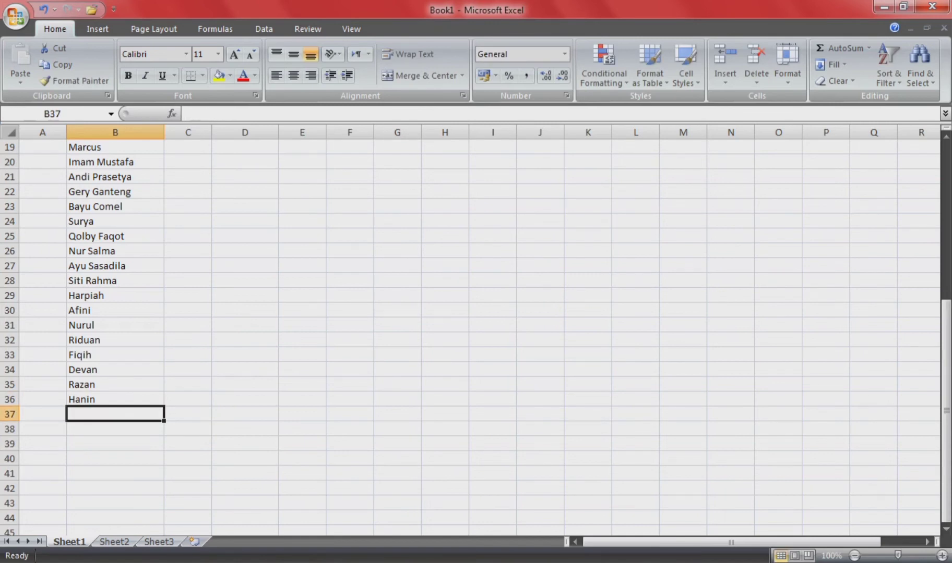
pyautogui.write('Renu')
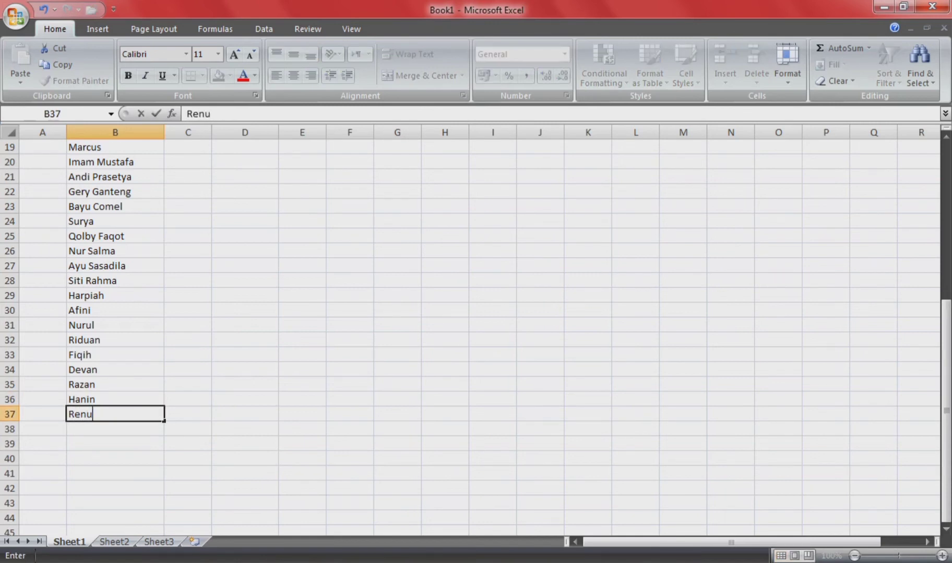
pyautogui.press('BackSpace')
pyautogui.write('y')
pyautogui.press('Return')
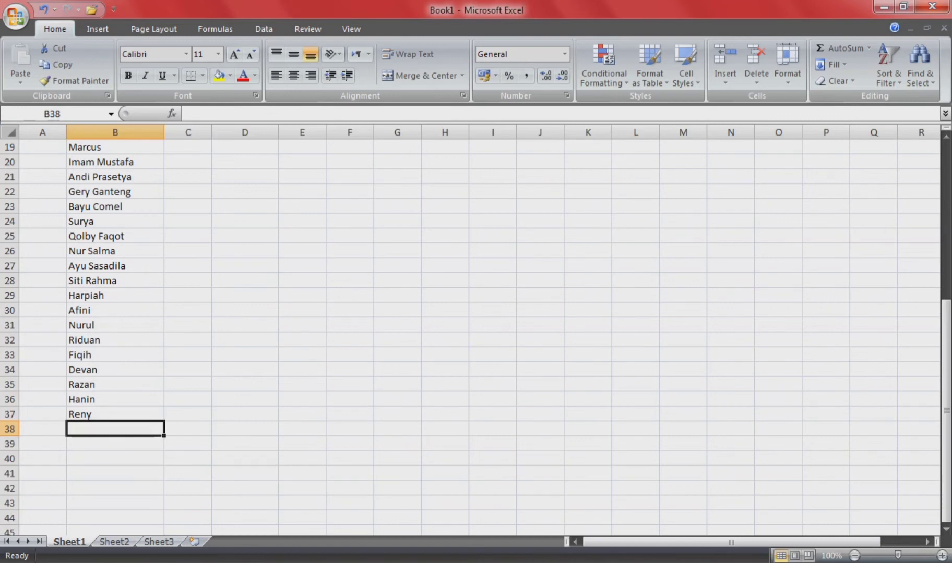
pyautogui.write('Vrisillia')
pyautogui.press('Return')
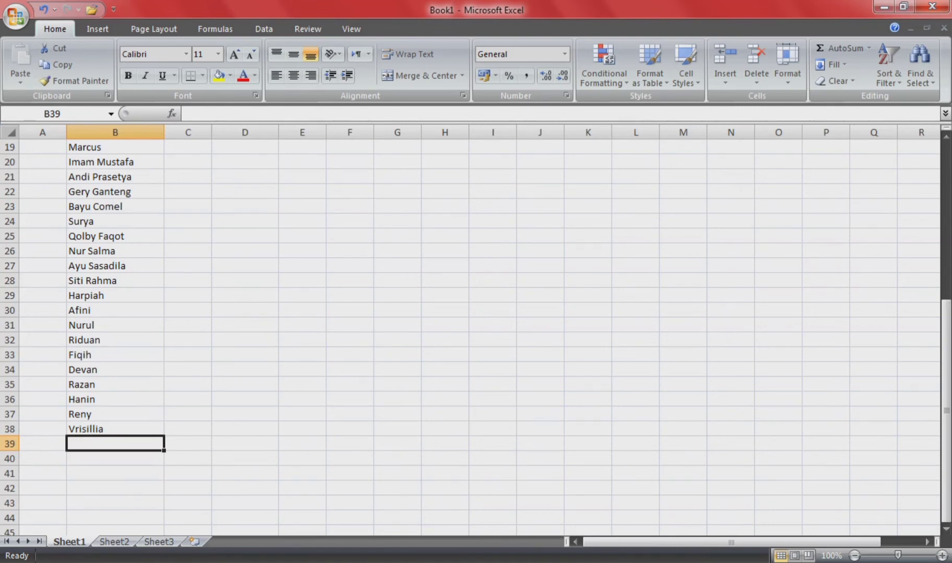
# Step: Add Ariansyah, Rawi, Dedi, Rudi and Om Daeng to the NAMA column
pyautogui.write('Ari')
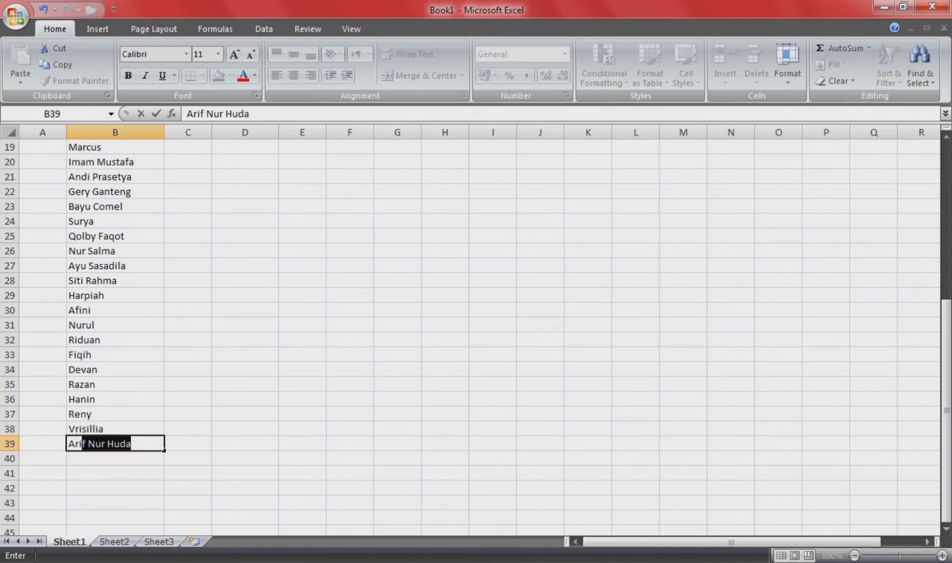
pyautogui.write('ansyah')
pyautogui.press('Return')
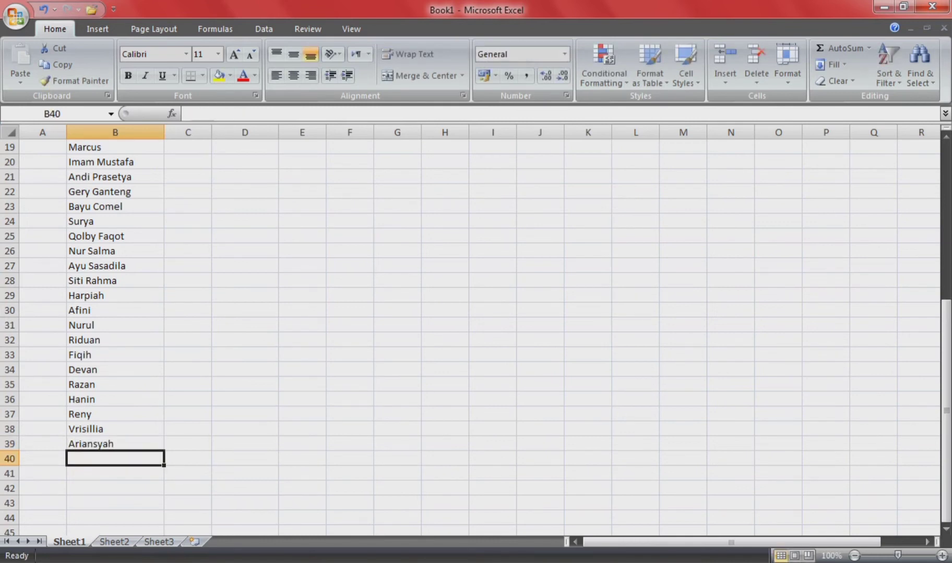
pyautogui.write('Rawi')
pyautogui.press('Return')
pyautogui.write('Dedi')
pyautogui.press('Return')
pyautogui.write('Rudi')
pyautogui.press('Return')
pyautogui.write('Om Daeng')
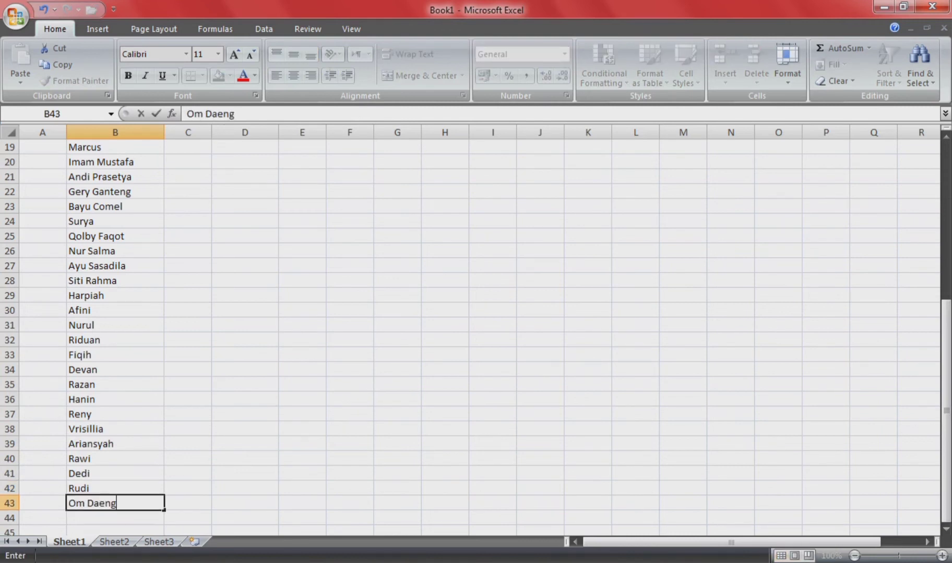
pyautogui.press('Return')
# Step: Add Acil Nasi Kuning, Penjual Es and Om Kurir to the NAMA column
pyautogui.scroll(-4, 469, 334)
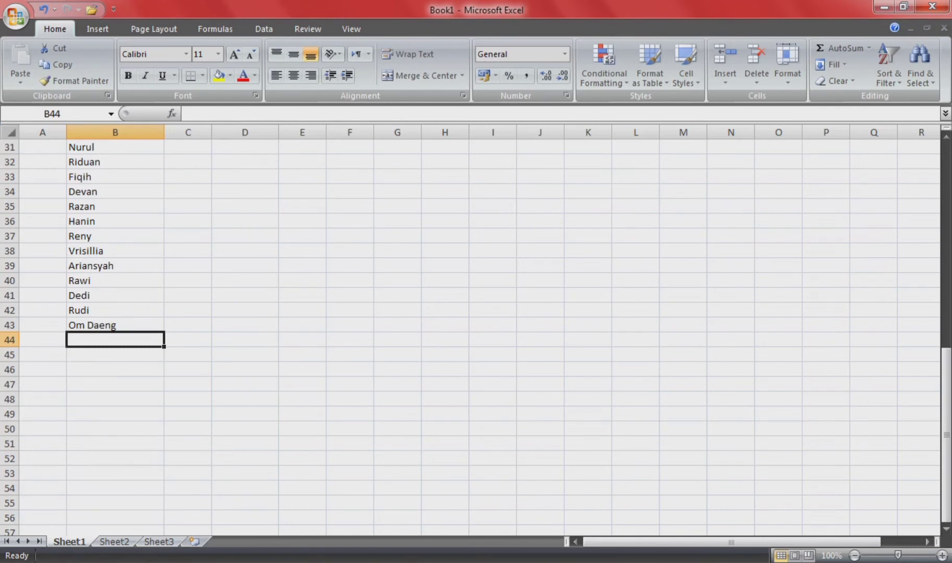
pyautogui.write('Acil Ki')
pyautogui.press('BackSpace')
pyautogui.press('BackSpace')
pyautogui.press('BackSpace')
pyautogui.write('Nasi Kuning')
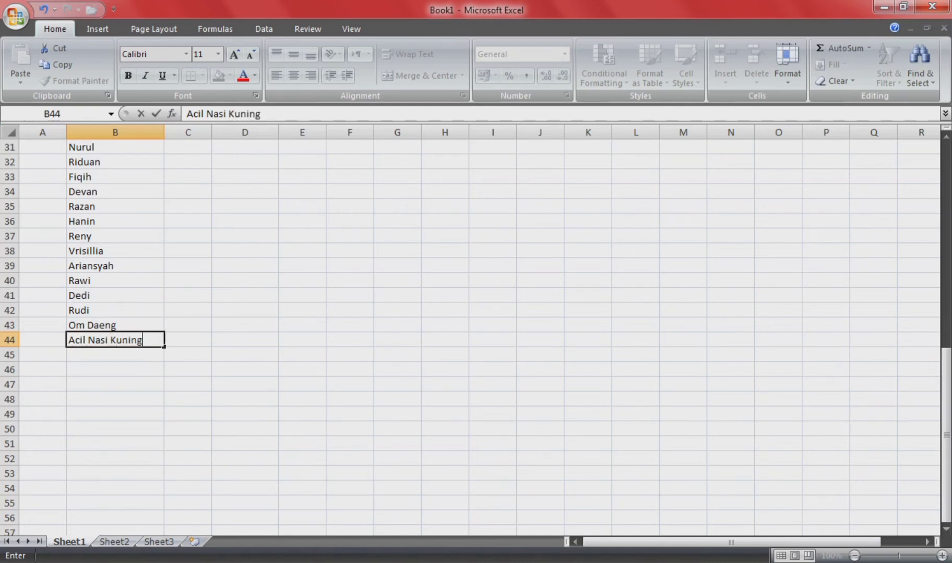
pyautogui.press('Return')
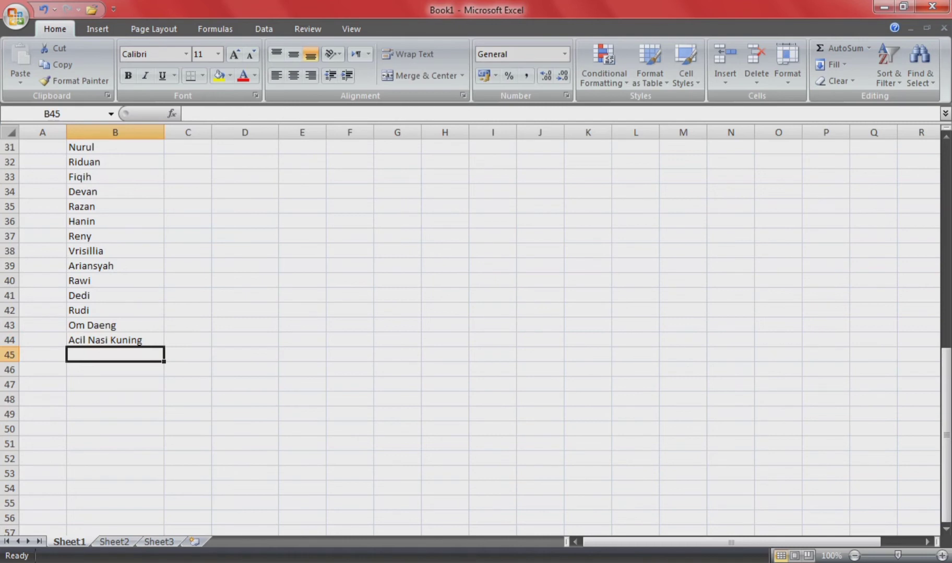
pyautogui.write('Pen')
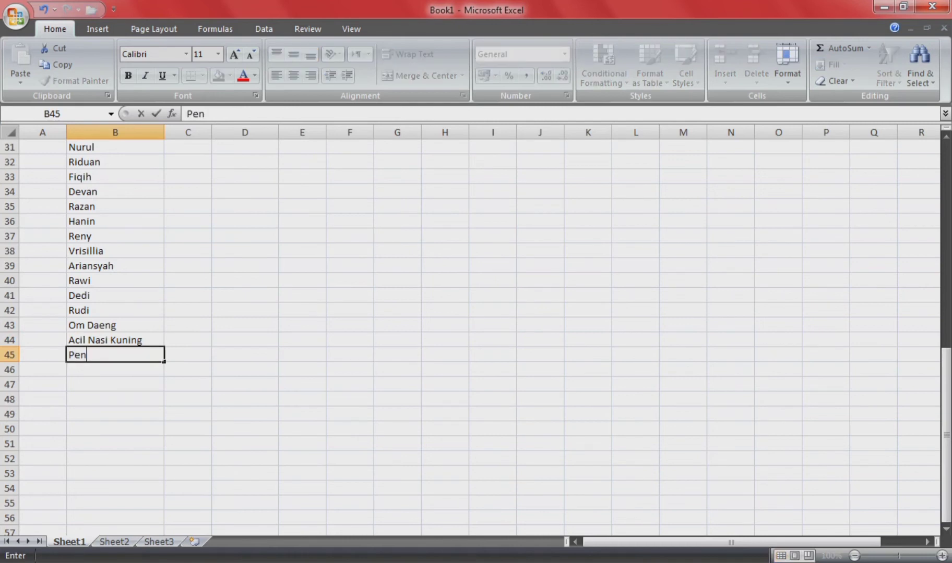
pyautogui.write('jual Es')
pyautogui.press('Return')
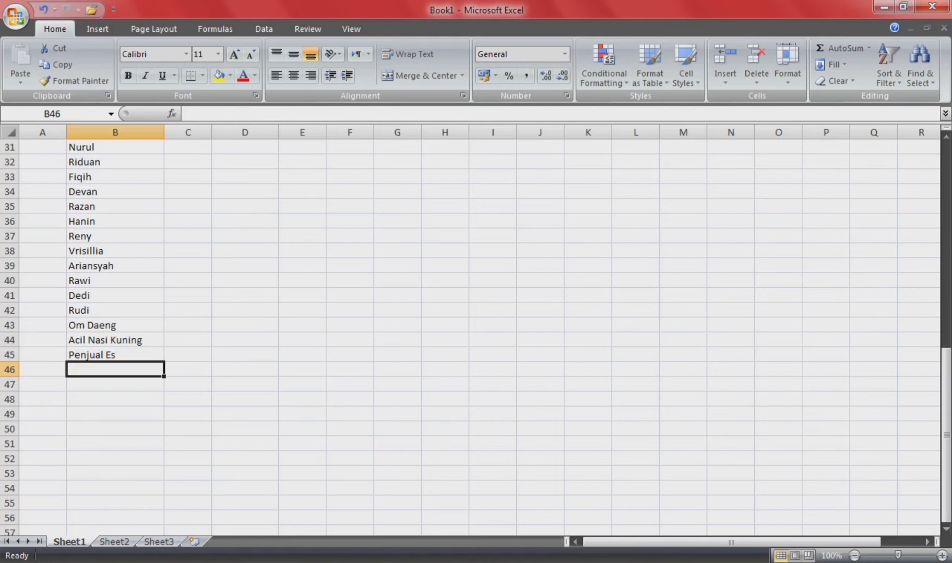
pyautogui.write('Om ')
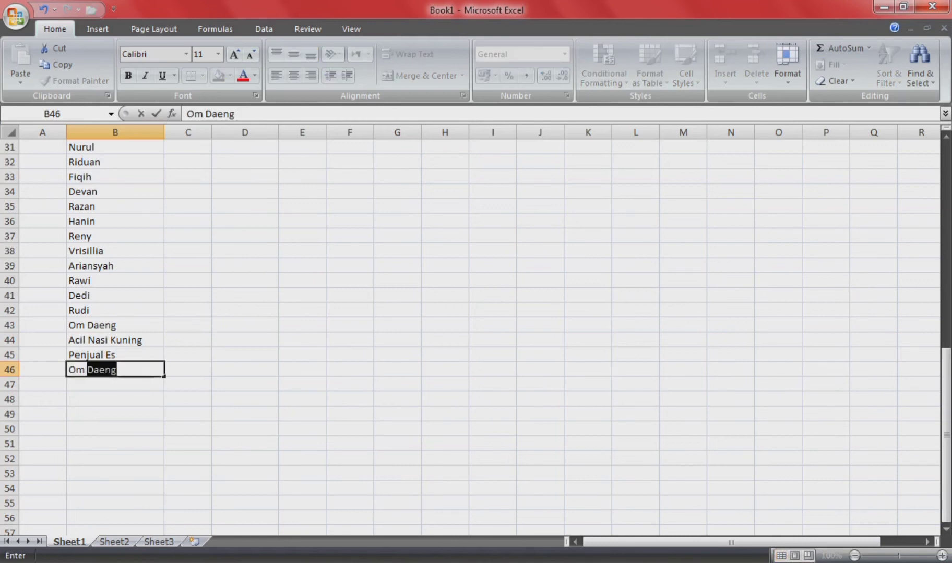
pyautogui.write('Kurir')
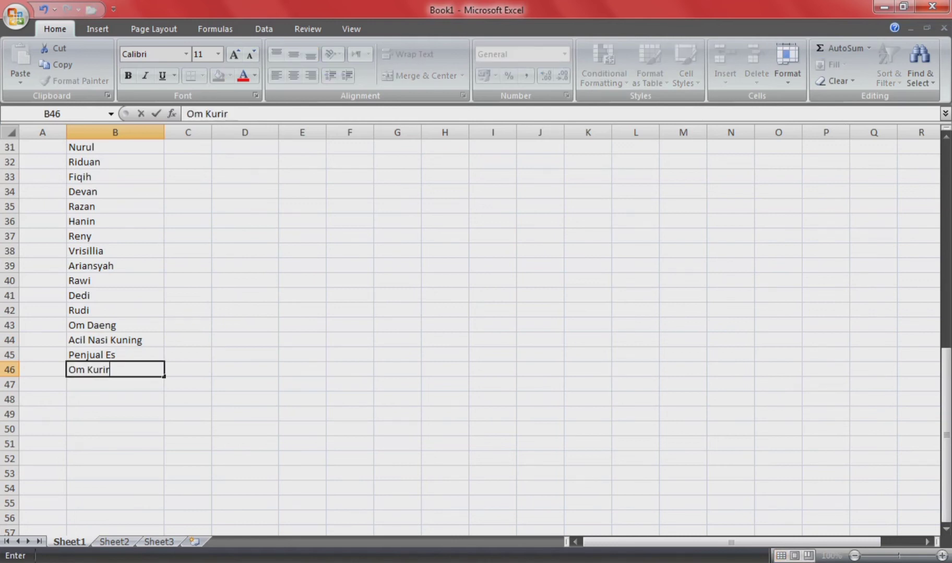
pyautogui.press('Return')
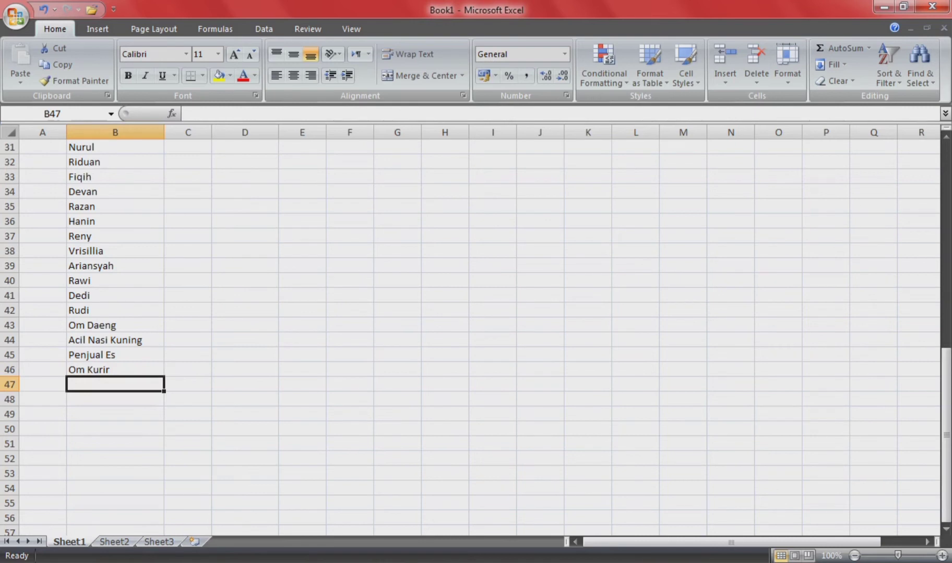
# Step: Add Penjual Martabak, Bapak Kos, Ibu Kos and Presiden RI, ending at B50
pyautogui.write('Penjual ')
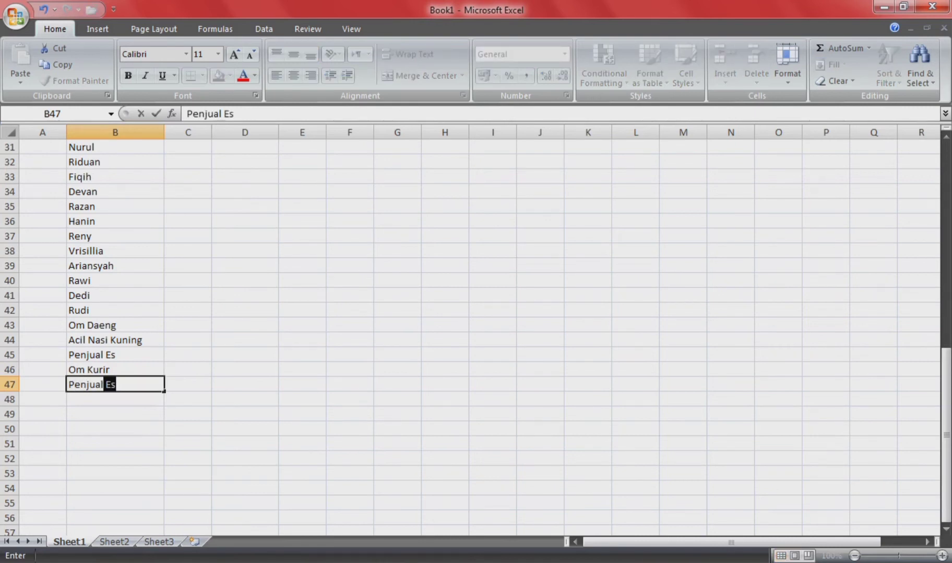
pyautogui.write('Martabak')
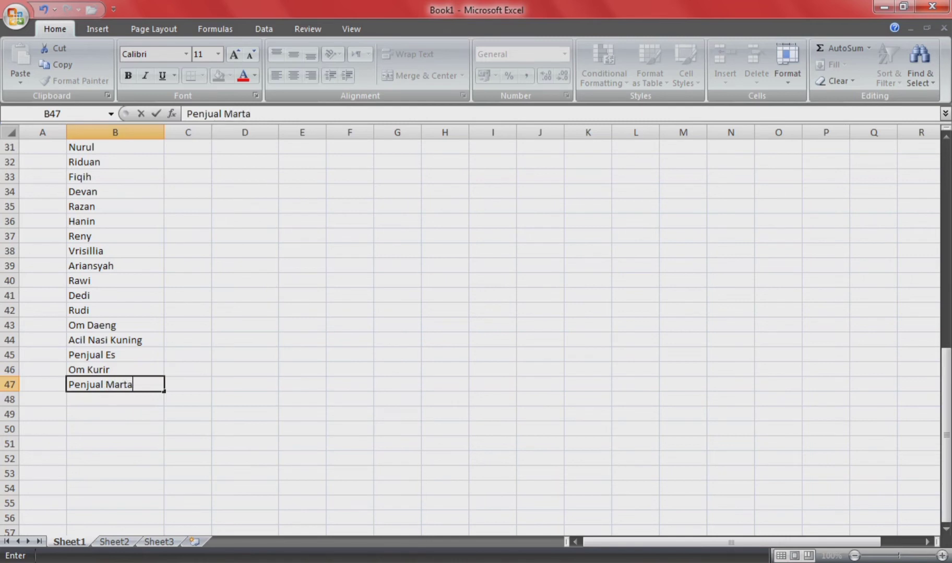
pyautogui.press('BackSpace')
pyautogui.write('k')
pyautogui.press('Return')
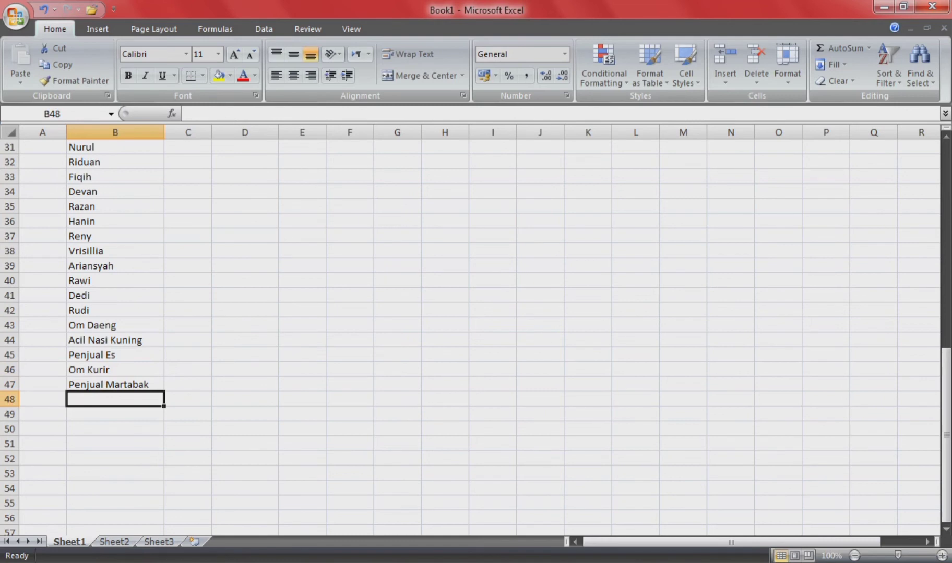
pyautogui.write('Bapak Kos')
pyautogui.press('Return')
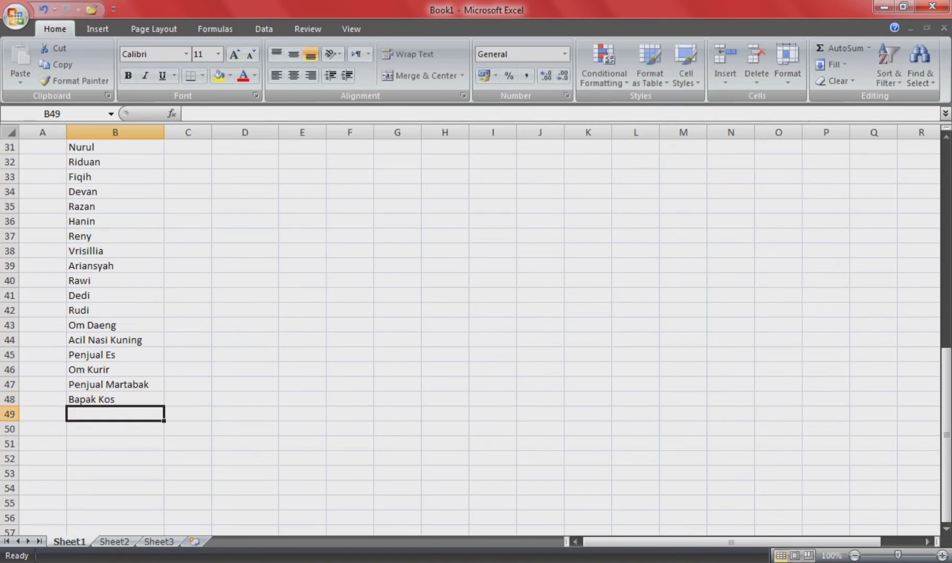
pyautogui.write('Ibu Kos')
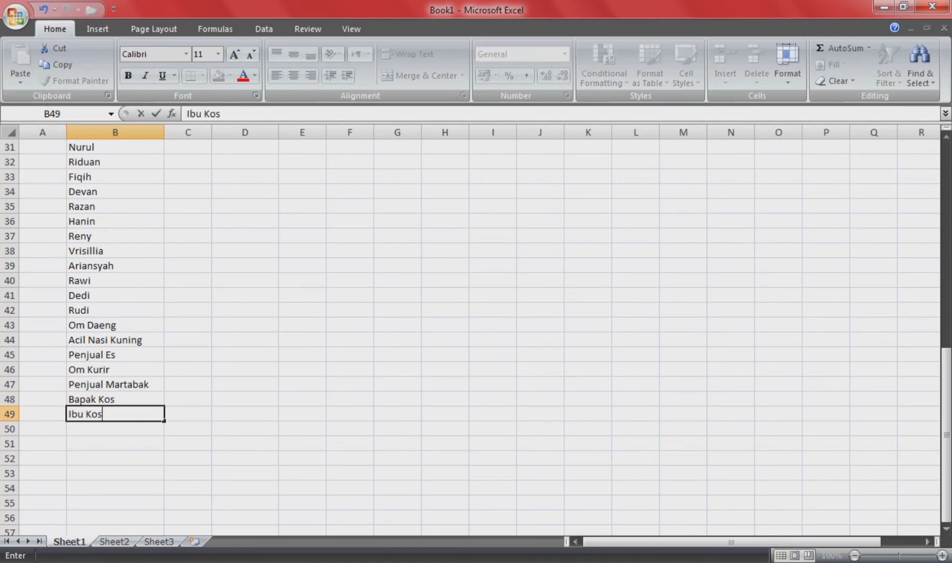
pyautogui.press('Return')
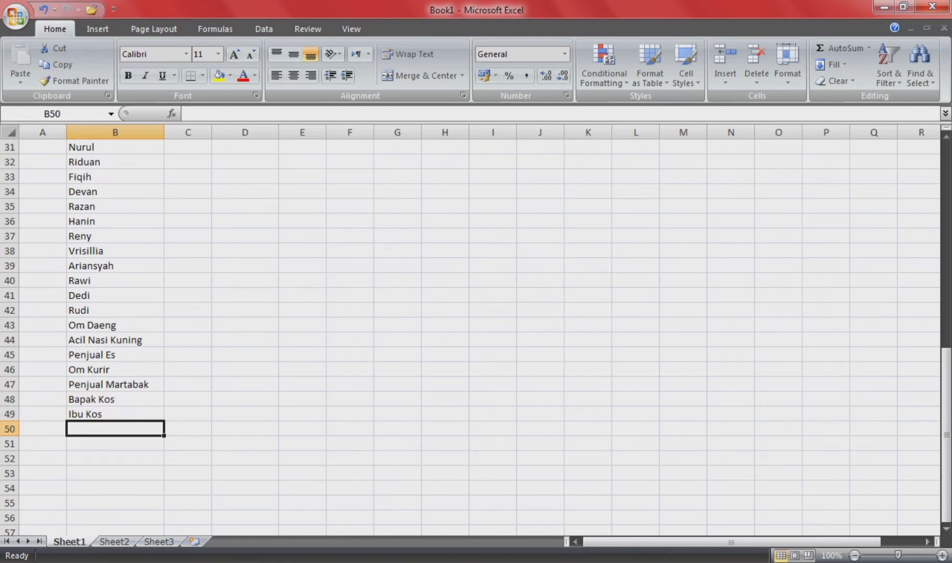
pyautogui.write('P')
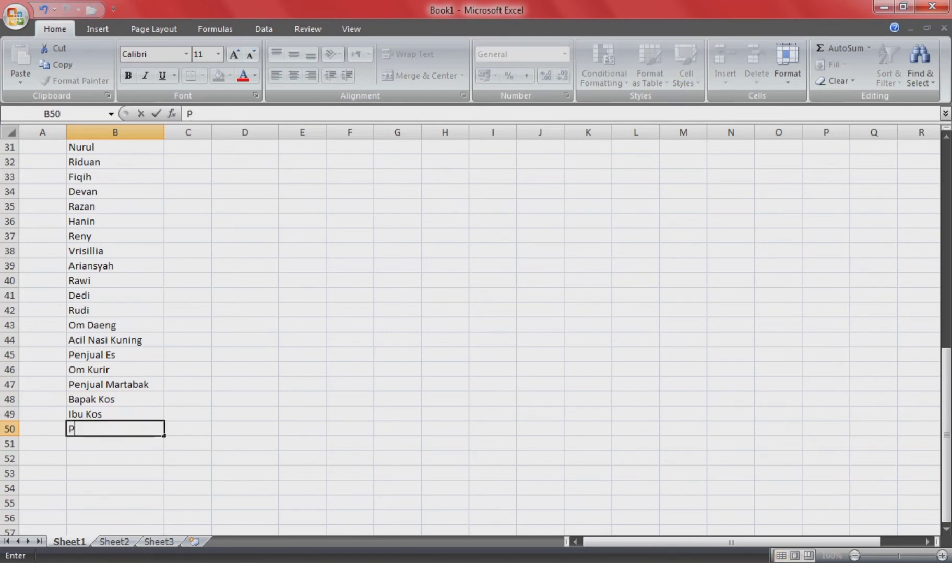
pyautogui.write('residen RI')
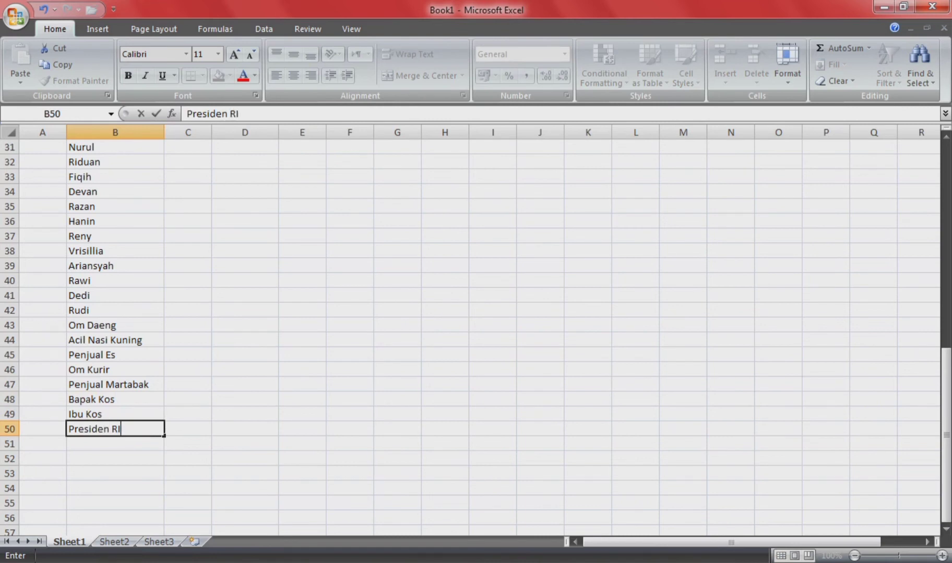
pyautogui.hotkey('shift', 'Home')
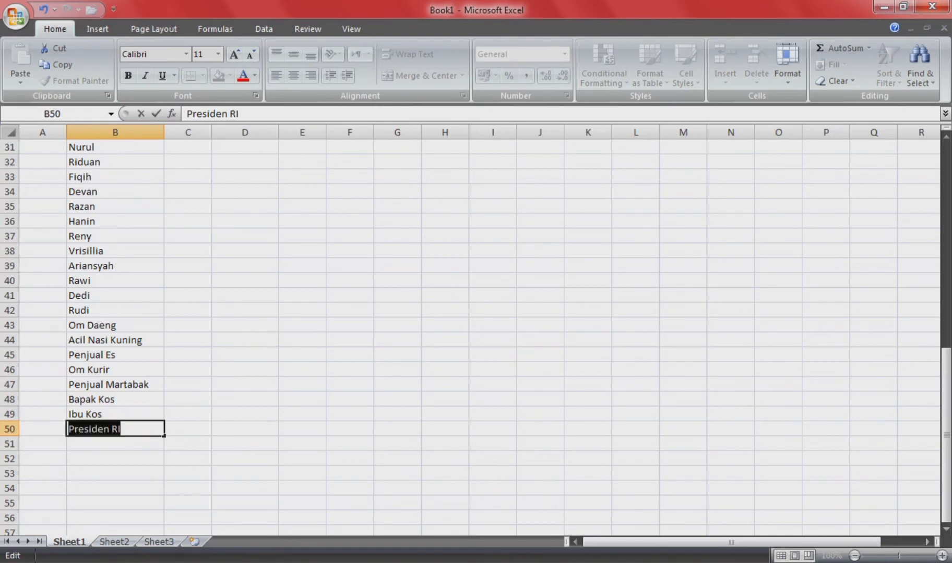
pyautogui.hotkey('ctrl', 'Return')
pyautogui.moveTo(164, 436); pyautogui.dragTo(157, 176)
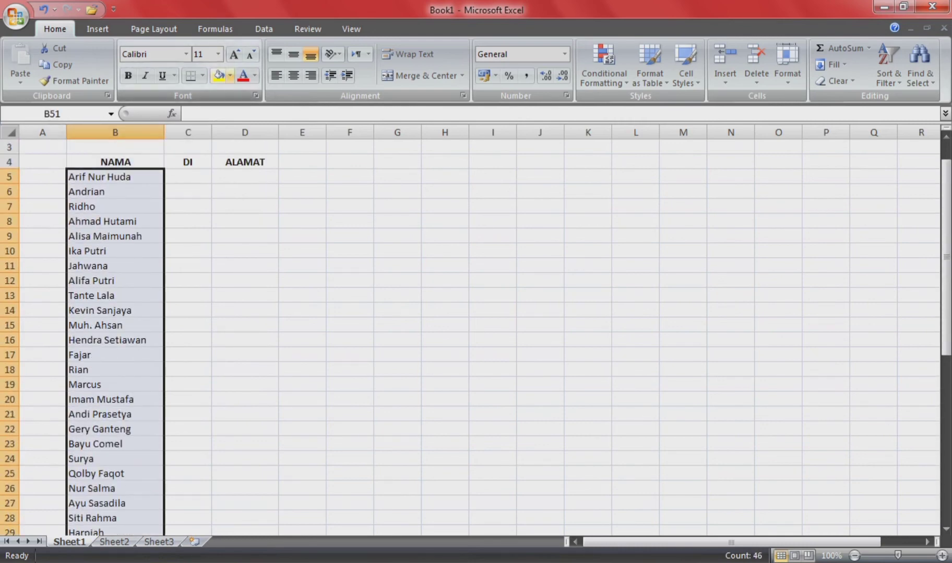
# Step: Centre the names in the NAMA column B
pyautogui.click(293, 76)
pyautogui.scroll(-12, 365, 313)
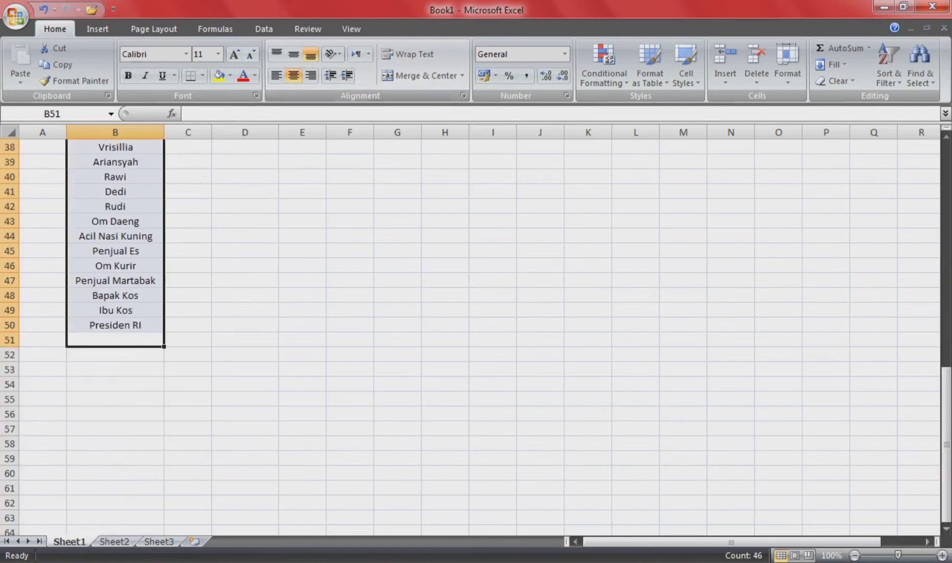
pyautogui.click(186, 221)
pyautogui.scroll(11, 187, 221)
pyautogui.scroll(2, 470, 334)
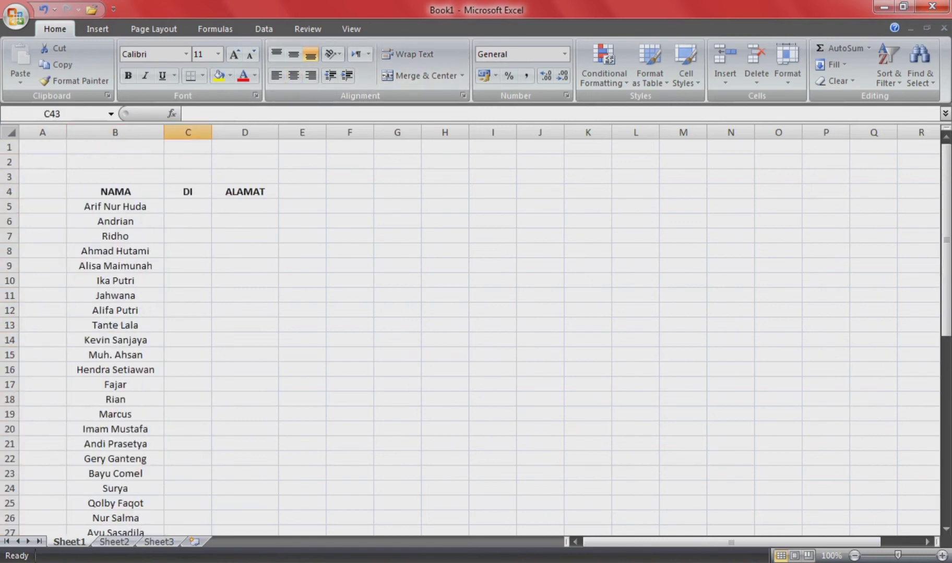
# Step: Fill C5:C50 with 'di' and centre the DI column
pyautogui.click(187, 206)
pyautogui.write('di')
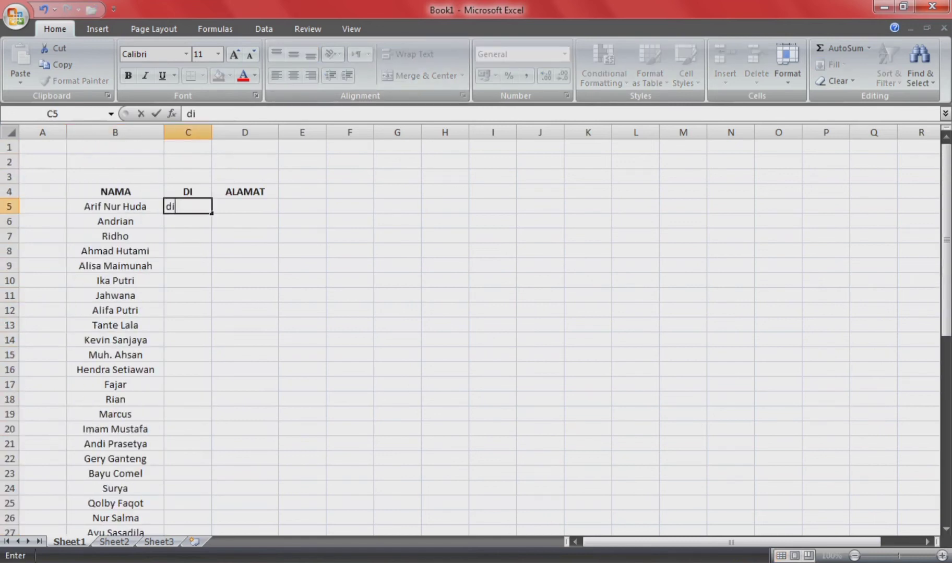
pyautogui.press('Return')
pyautogui.write('di')
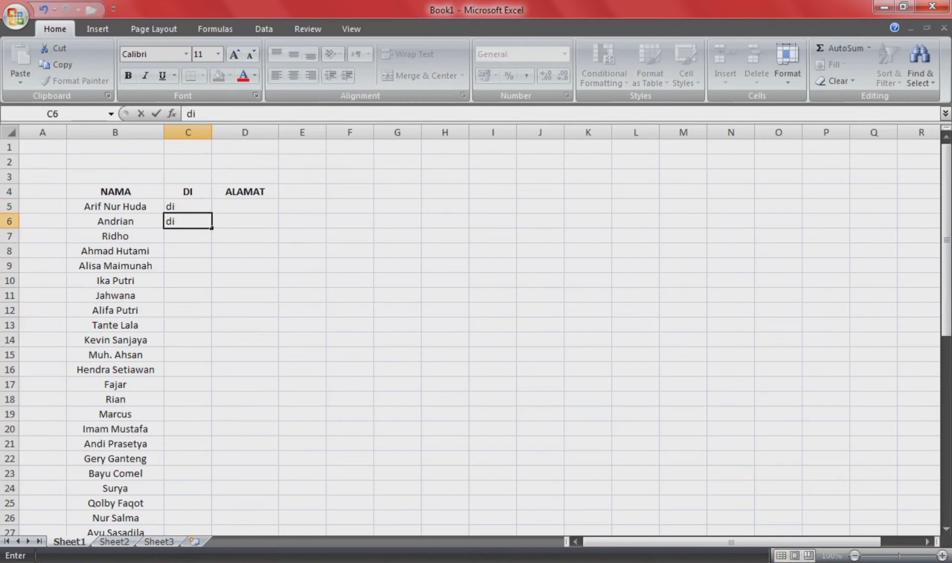
pyautogui.hotkey('ctrl', 'Return')
pyautogui.press('Up')
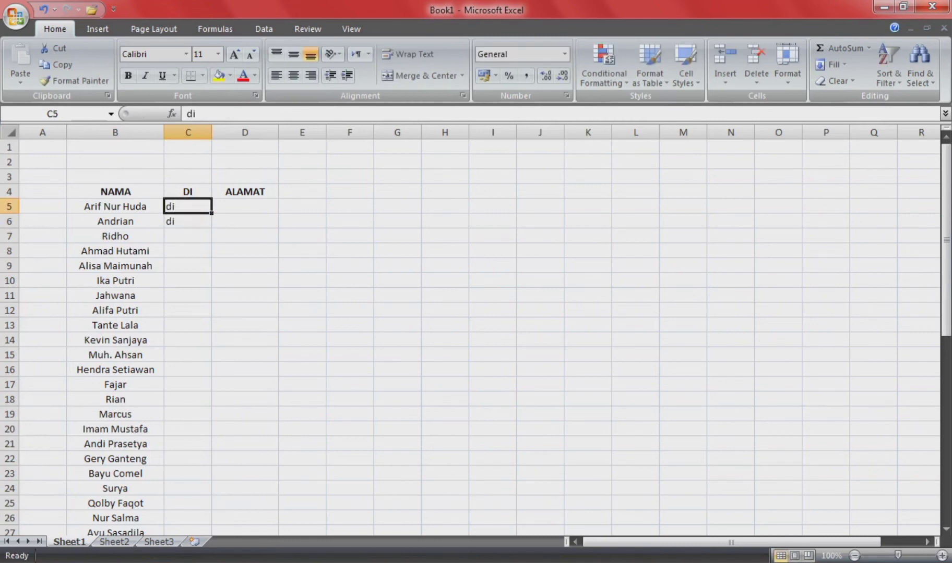
pyautogui.moveTo(211, 213); pyautogui.dragTo(213, 493)
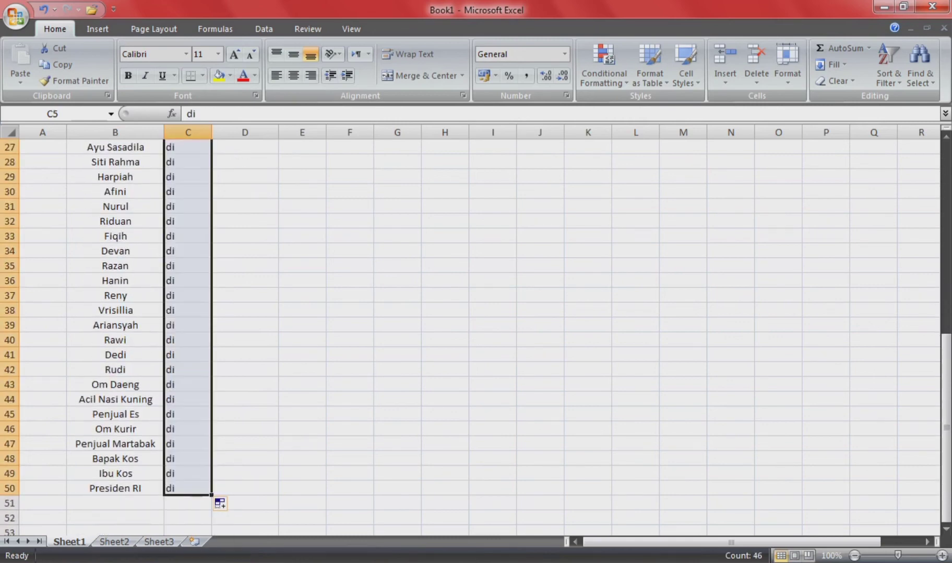
pyautogui.click(293, 75)
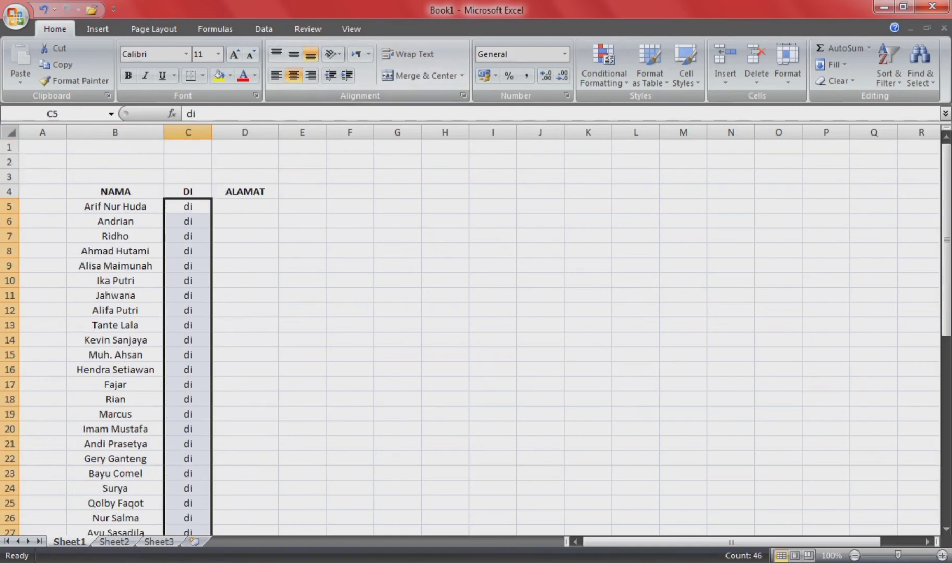
pyautogui.click(245, 206)
# Step: Enter 'Tempat' in D5 and copy it down the ALAMAT column to D50
pyautogui.write('Tempat')
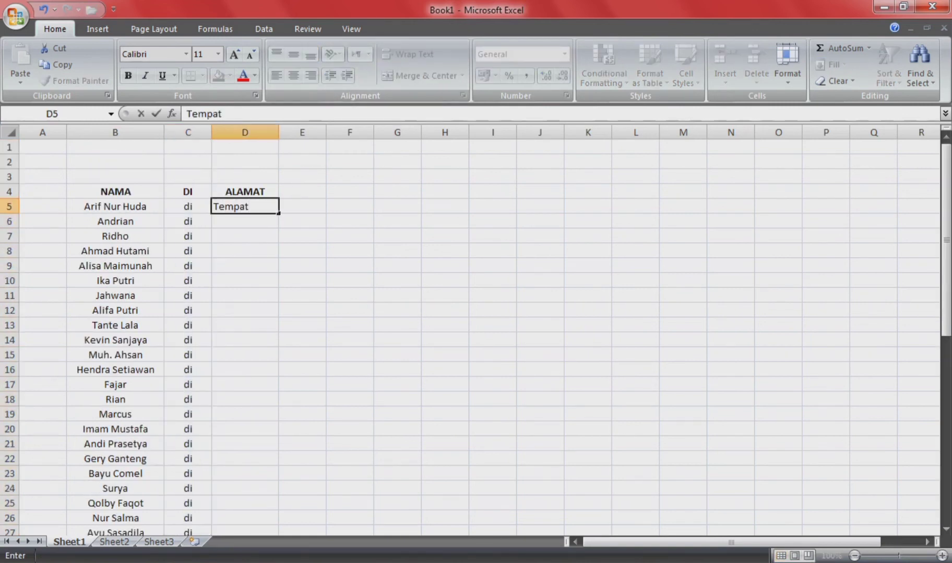
pyautogui.press('Return')
pyautogui.write('Tempat')
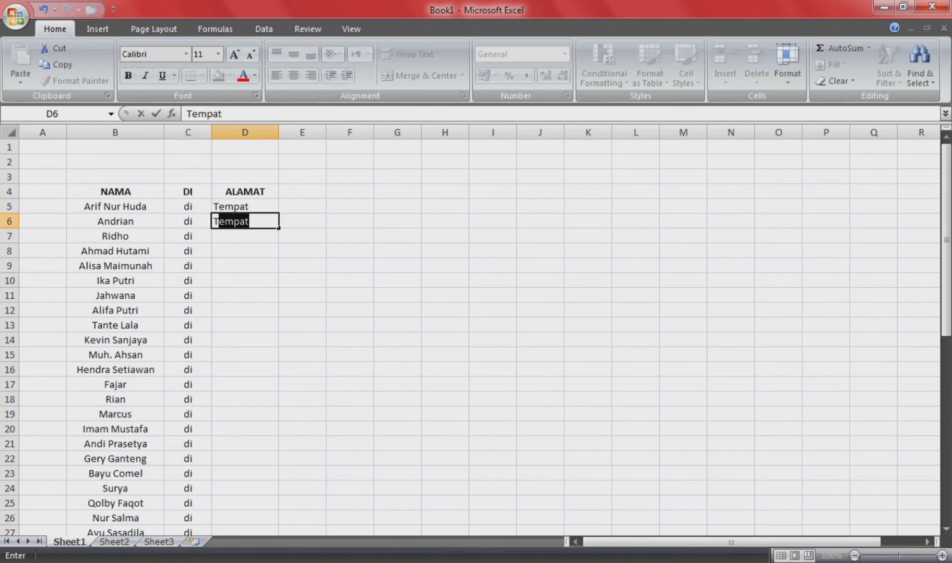
pyautogui.press('Return')
pyautogui.click(245, 207)
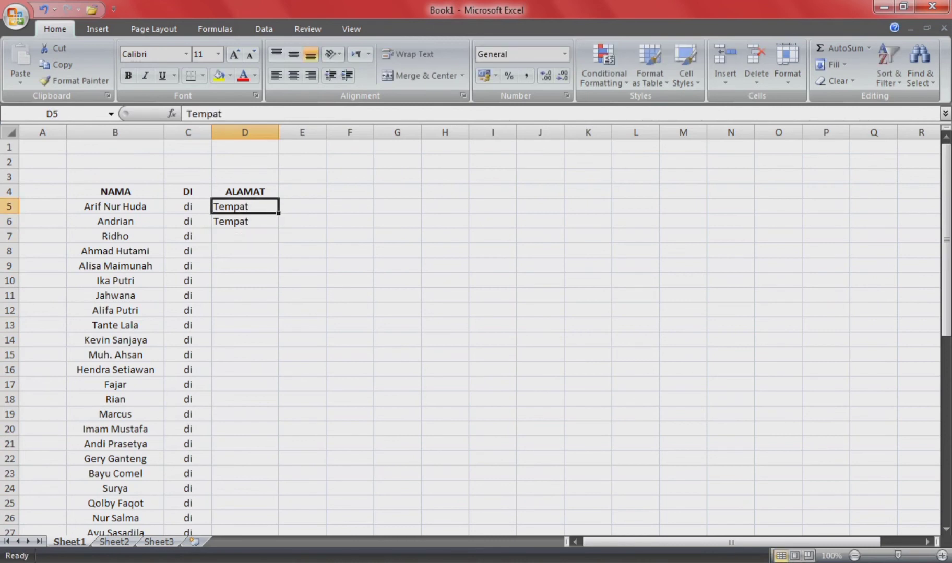
pyautogui.moveTo(278, 214); pyautogui.dragTo(279, 228)
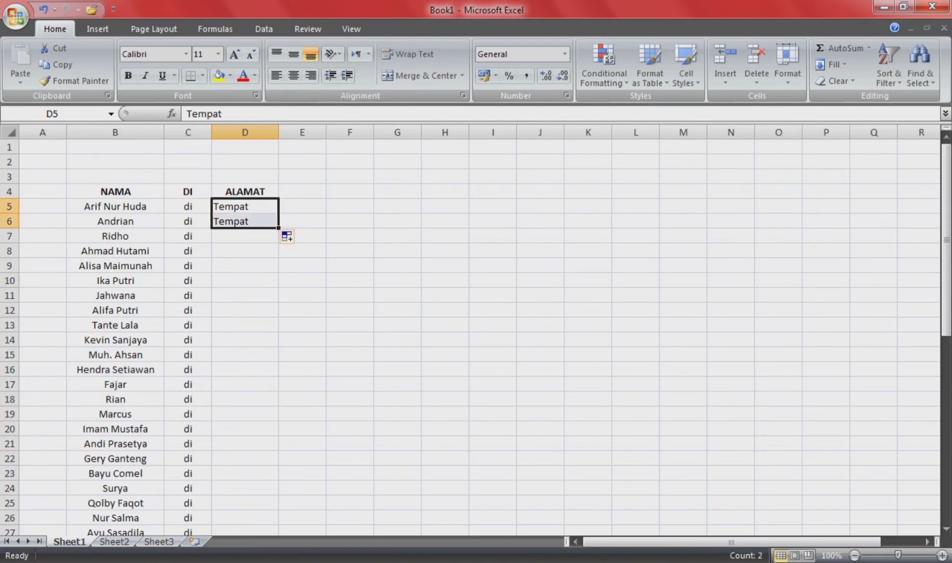
pyautogui.click(244, 207)
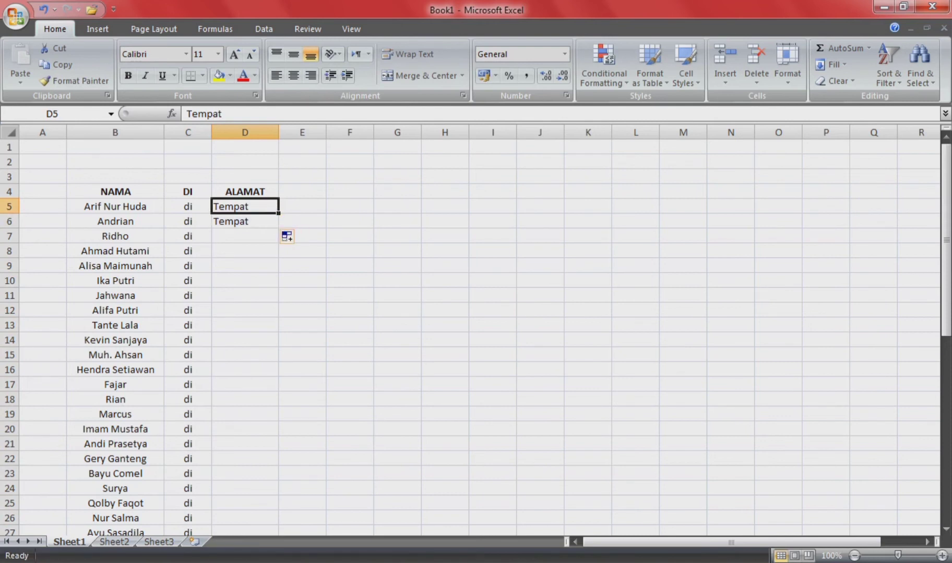
pyautogui.moveTo(278, 214); pyautogui.dragTo(282, 498)
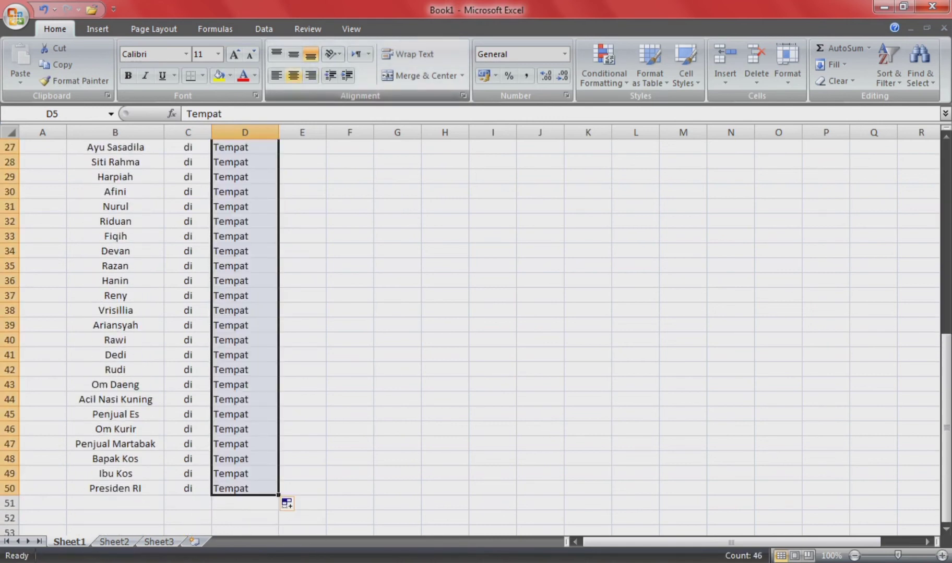
pyautogui.scroll(9, 282, 498)
pyautogui.click(302, 236)
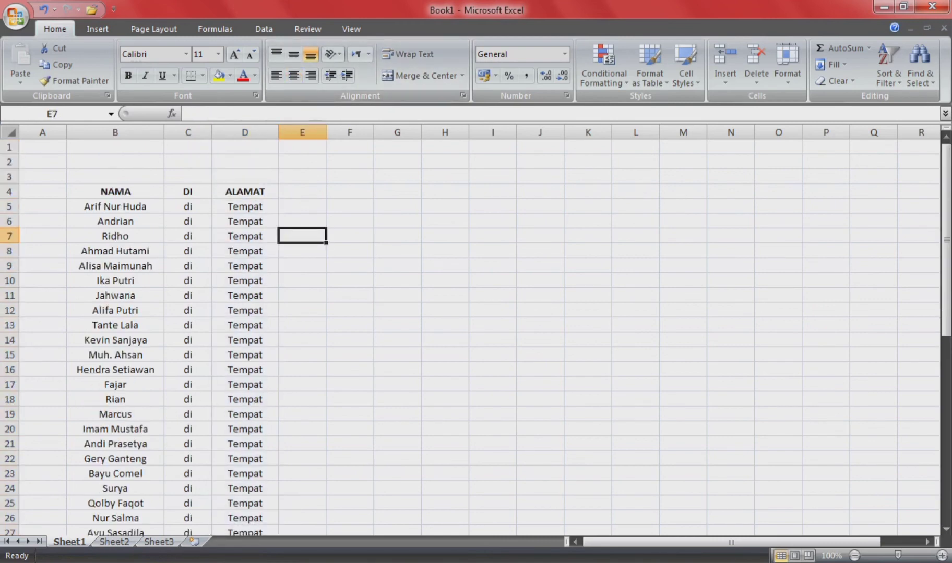
pyautogui.scroll(-5, 469, 334)
pyautogui.scroll(5, 469, 334)
# Step: Save the workbook as 'NAMA UNDANGAN' in Documents, replacing the default Book1 name
pyautogui.click(16, 16)
pyautogui.click(47, 114)
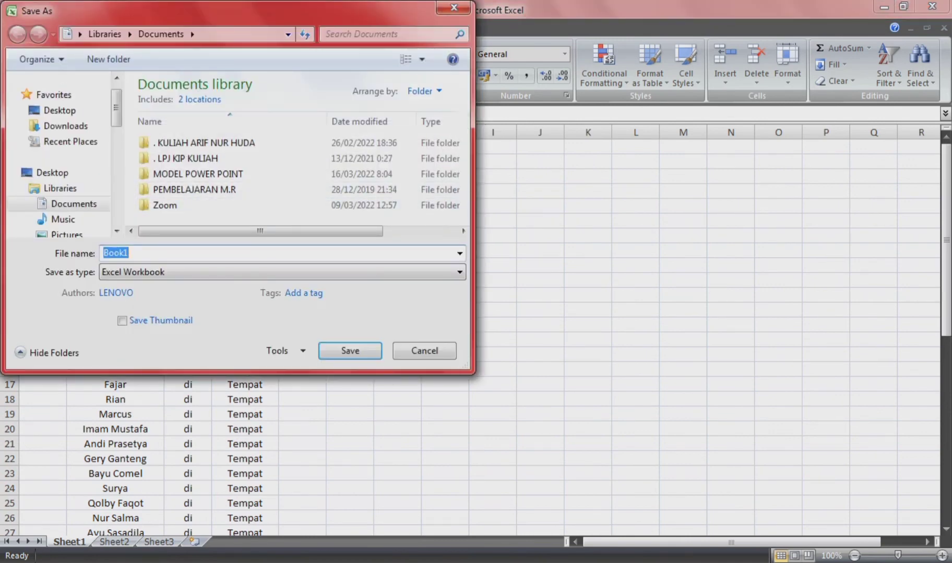
pyautogui.press('BackSpace')
pyautogui.write('NAMA UNDANGAN')
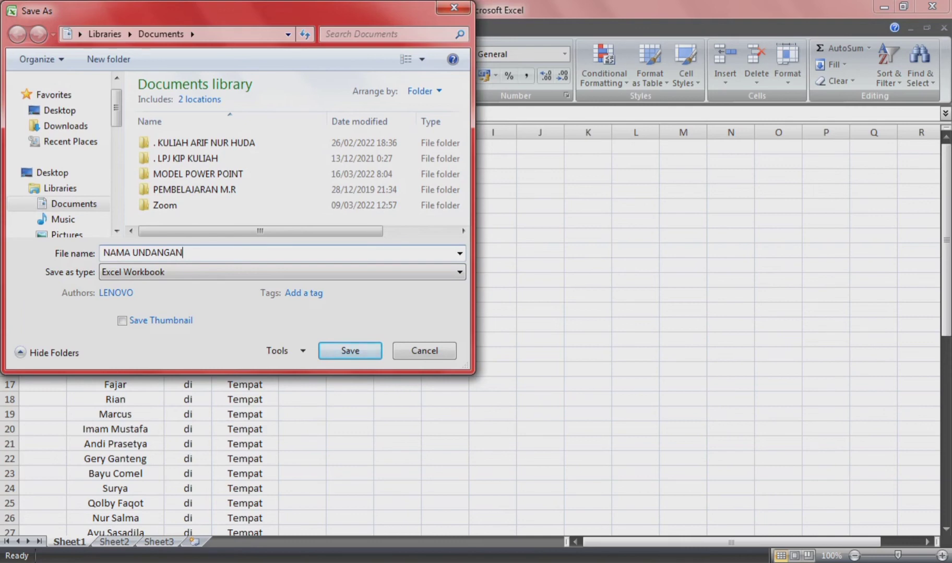
pyautogui.press('Return')
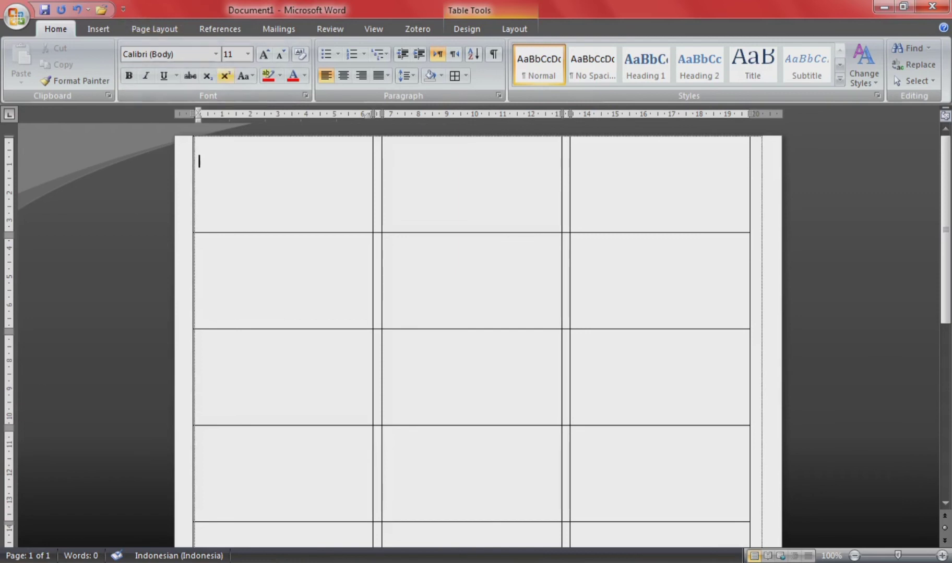
# Step: Use Sheet1$ of the Documents\NAMA UNDANGAN workbook as the existing recipient list
pyautogui.click(278, 29)
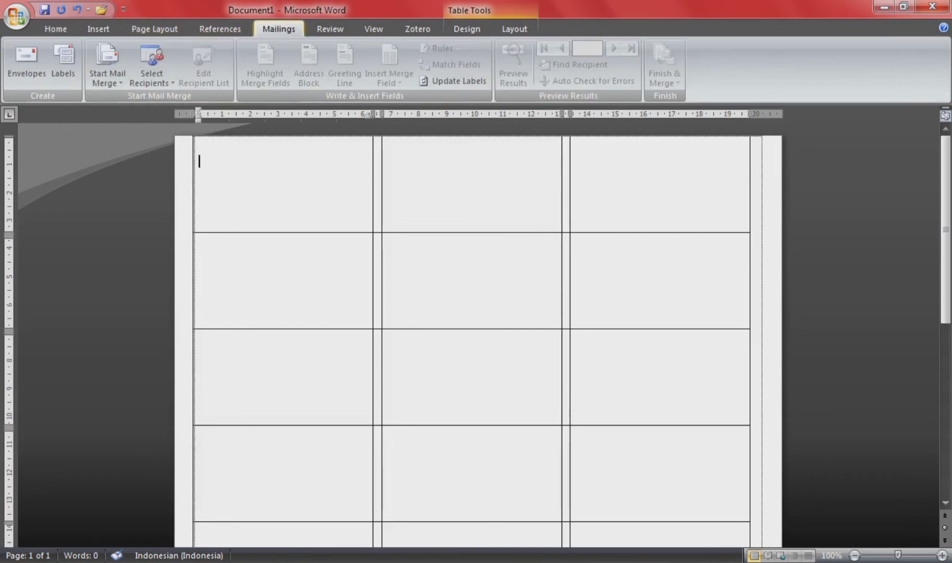
pyautogui.click(151, 68)
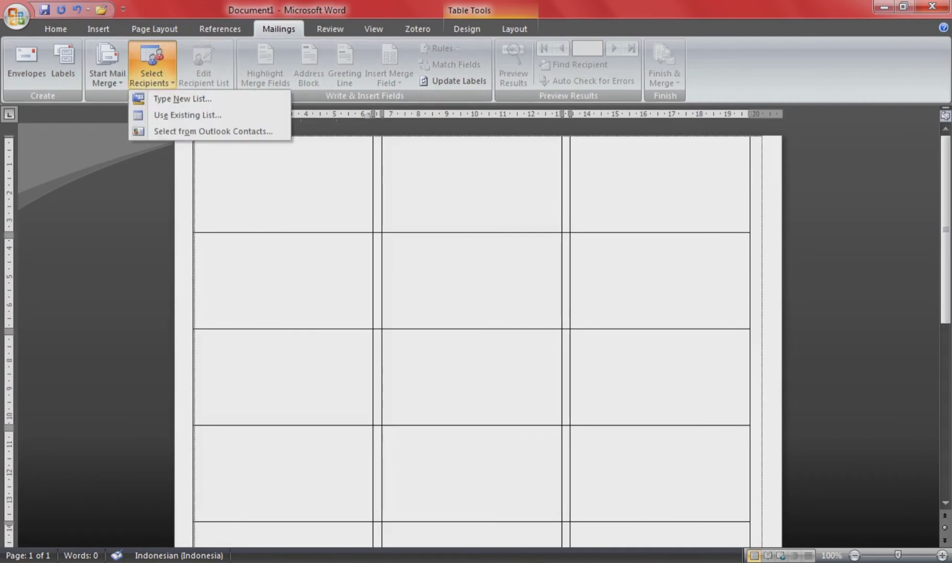
pyautogui.click(188, 115)
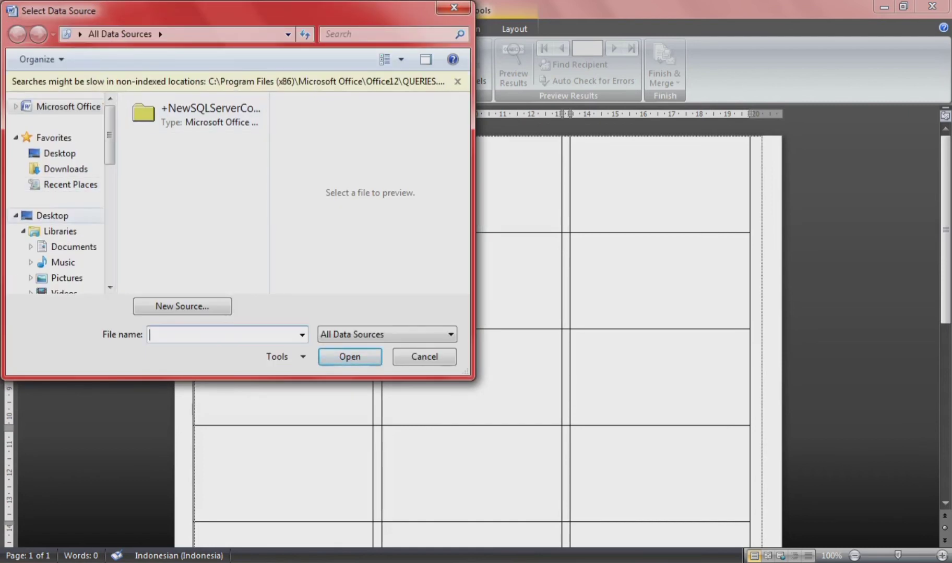
pyautogui.click(74, 245)
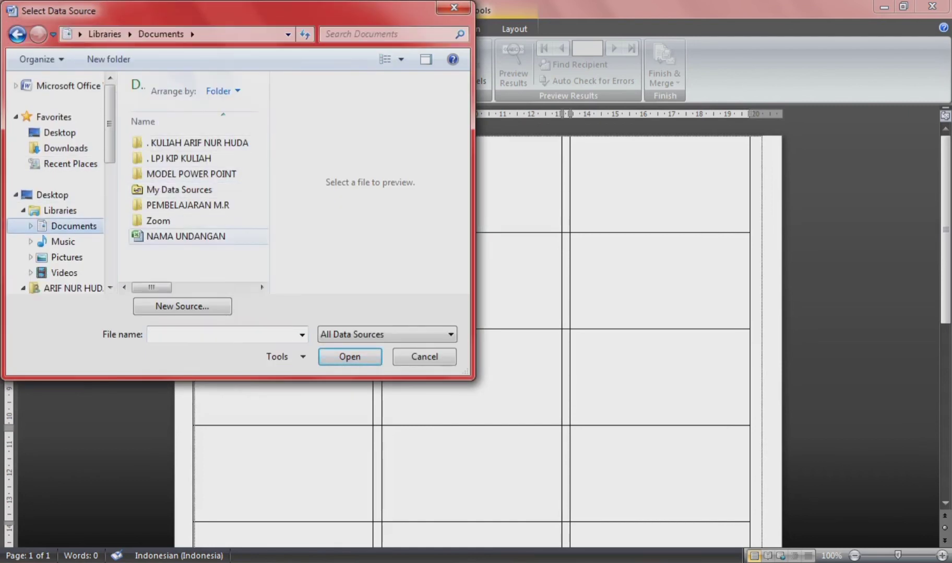
pyautogui.click(185, 236)
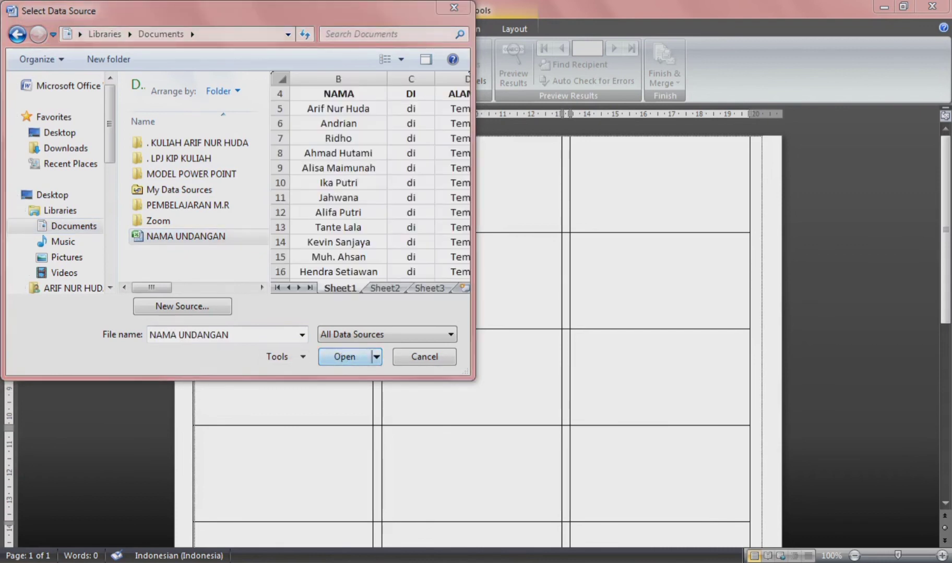
pyautogui.click(345, 357)
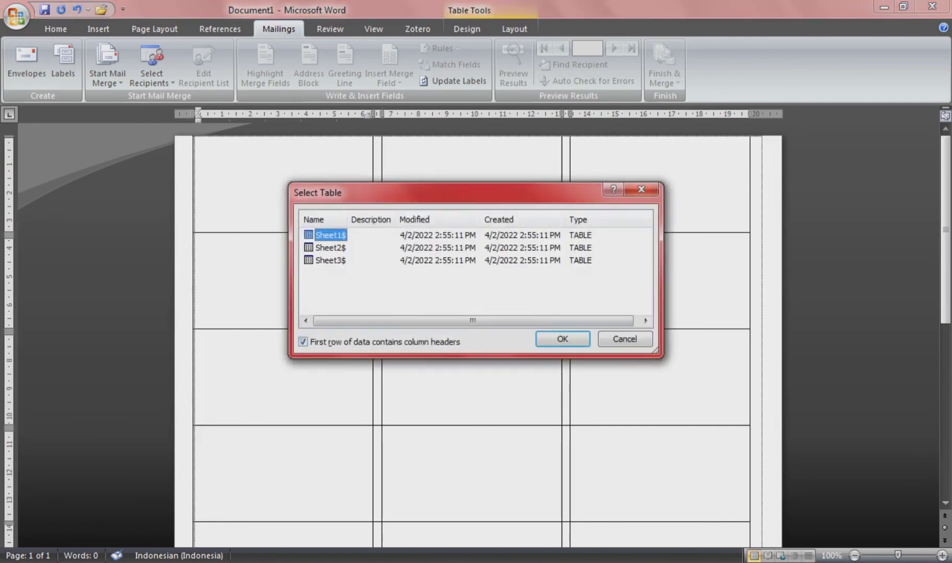
pyautogui.press('Return')
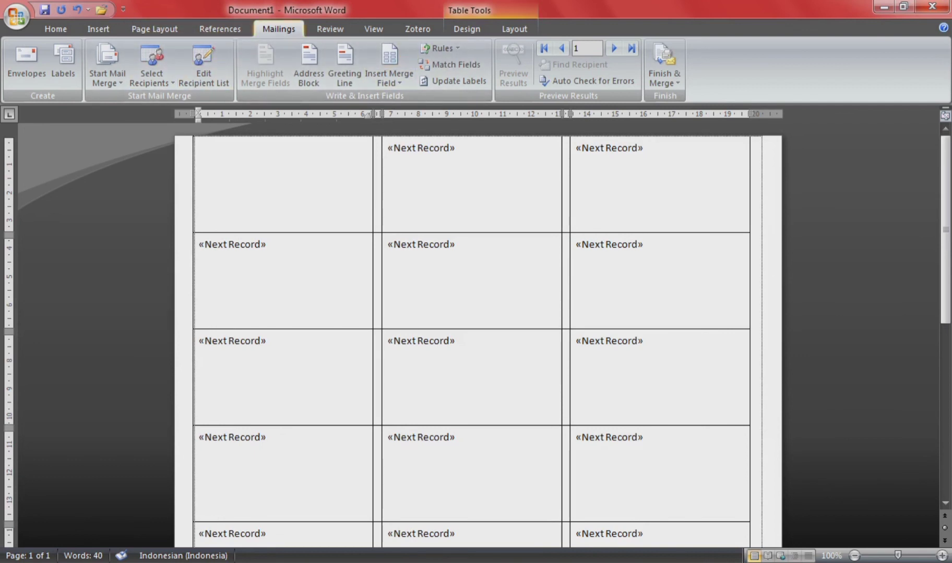
# Step: Insert the «NAMA», «DI» and «ALAMAT» merge fields on separate lines in the first label
pyautogui.click(389, 78)
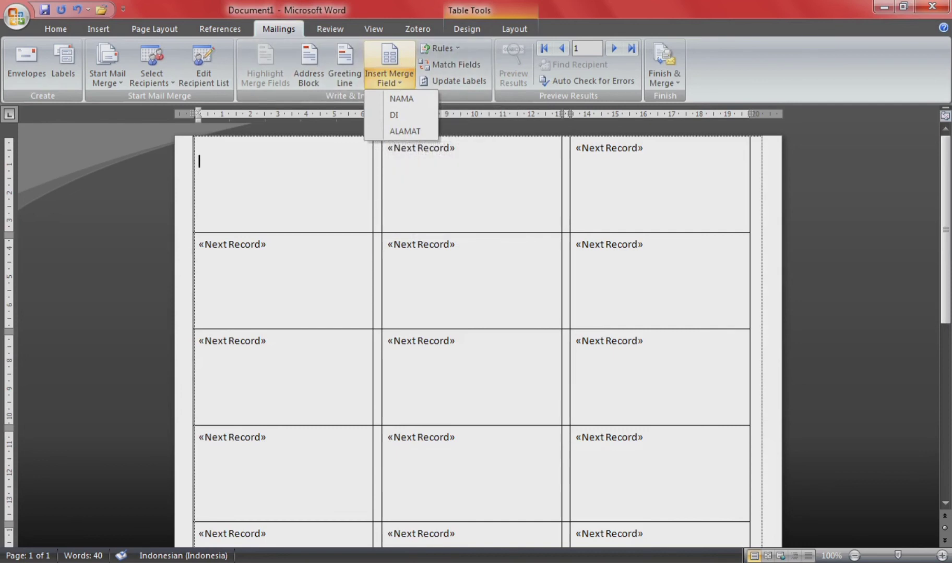
pyautogui.click(401, 98)
pyautogui.press('Return')
pyautogui.click(388, 79)
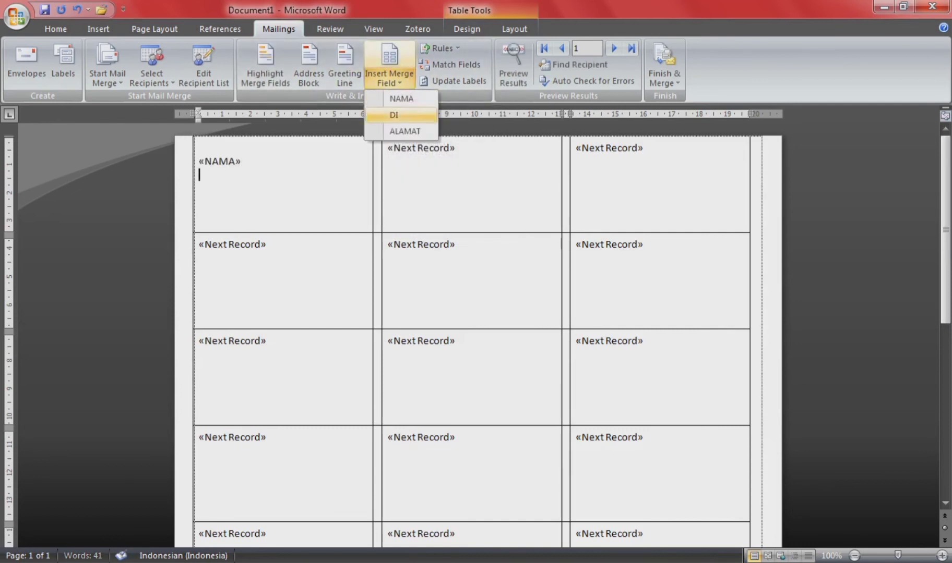
pyautogui.click(401, 115)
pyautogui.press('Return')
pyautogui.click(388, 78)
pyautogui.click(405, 131)
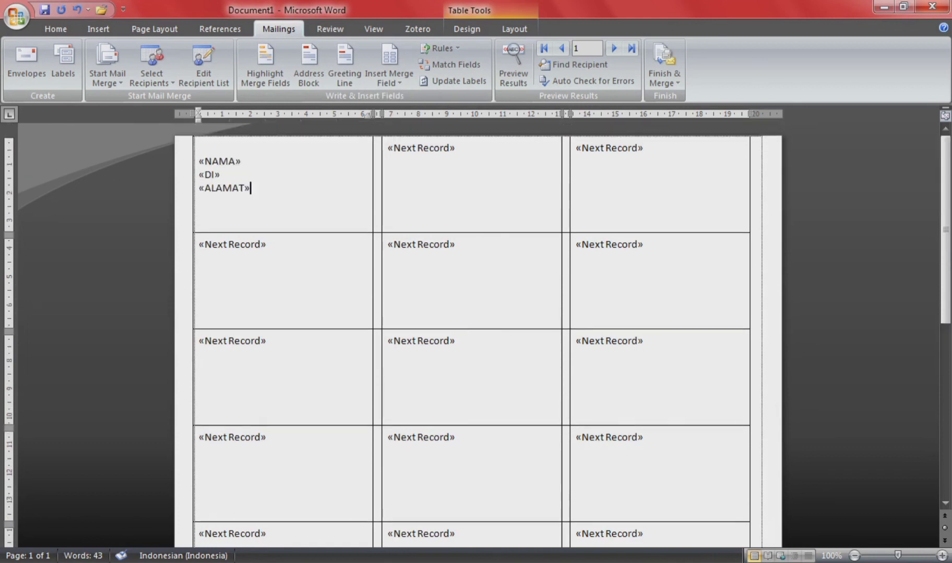
pyautogui.moveTo(251, 189); pyautogui.dragTo(198, 161)
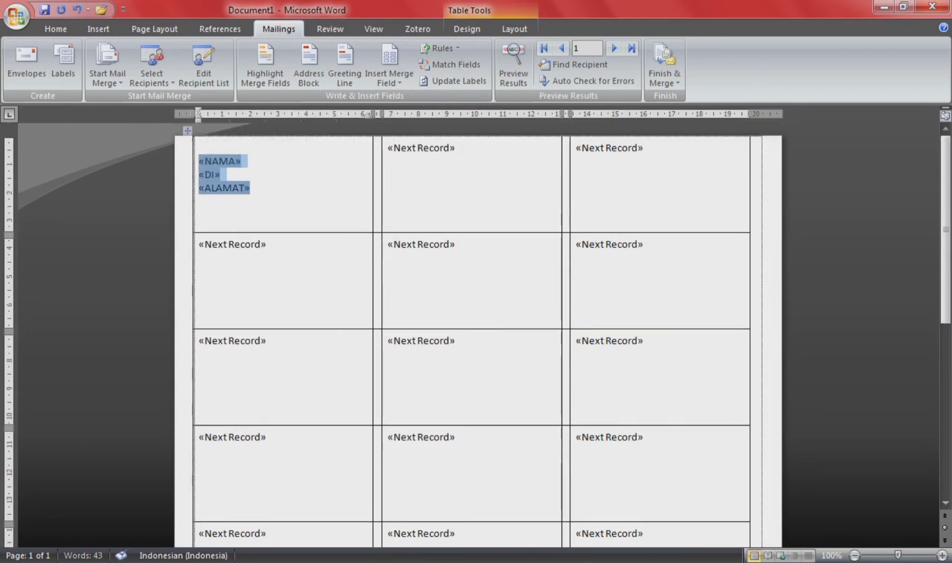
# Step: Centre the fields, make them 14 pt Times New Roman, and preview results
pyautogui.click(243, 138)
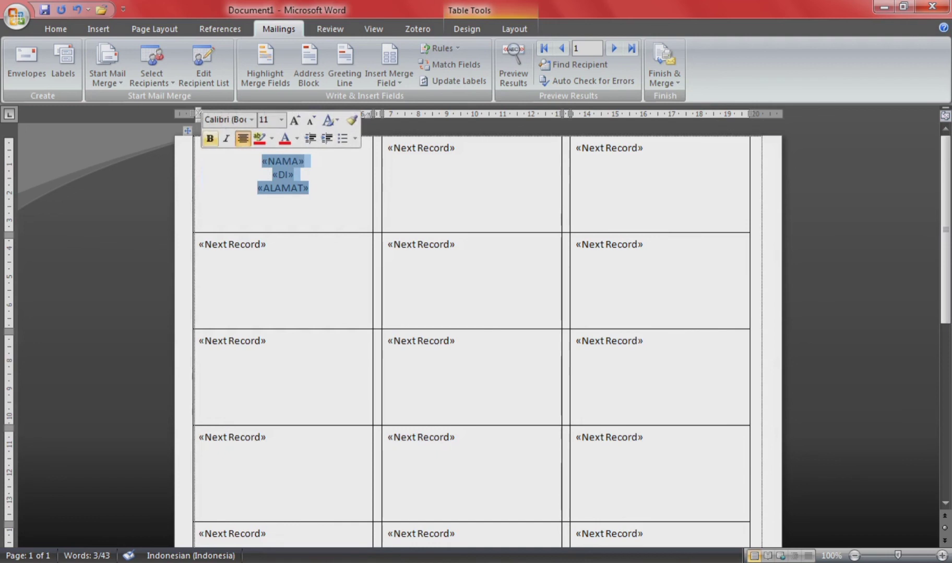
pyautogui.click(55, 29)
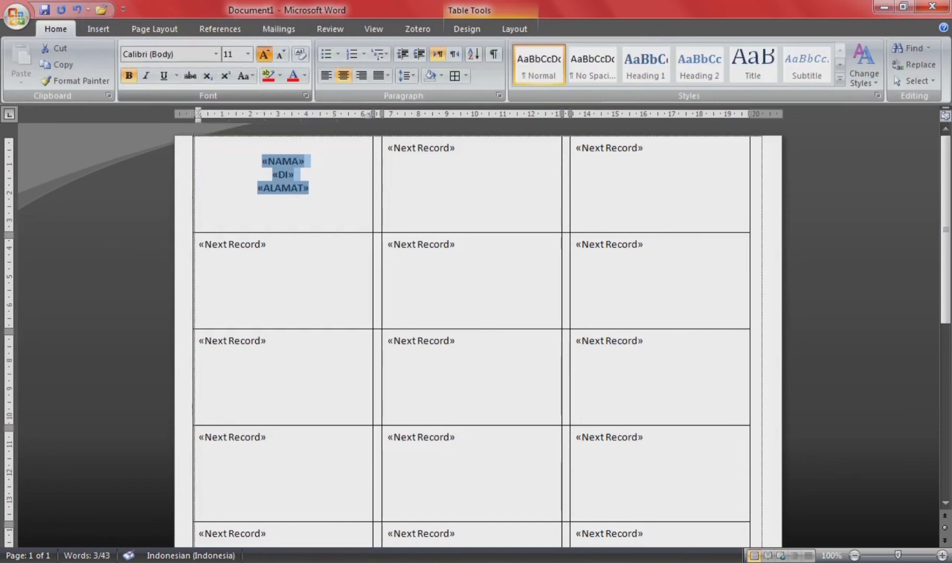
pyautogui.doubleClick(264, 54)
pyautogui.click(215, 55)
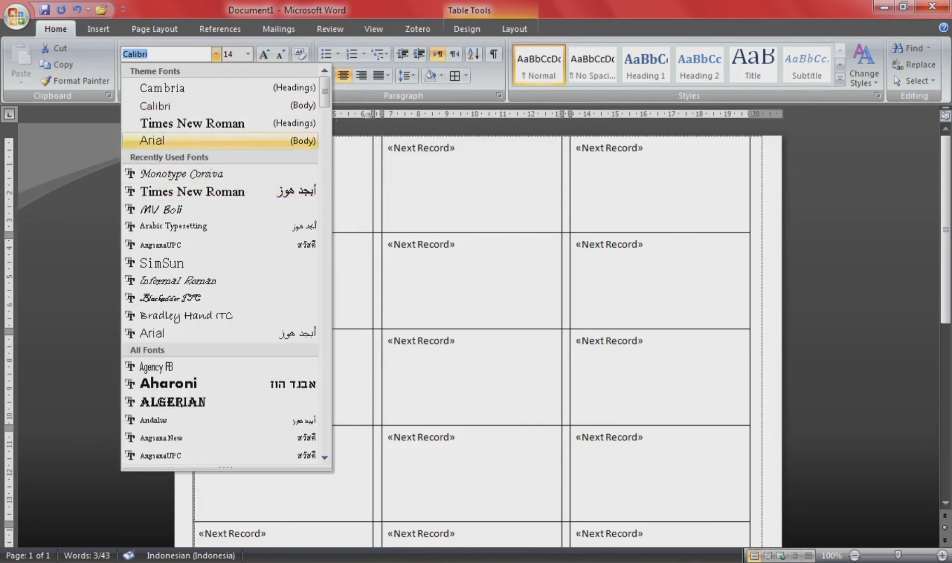
pyautogui.click(192, 123)
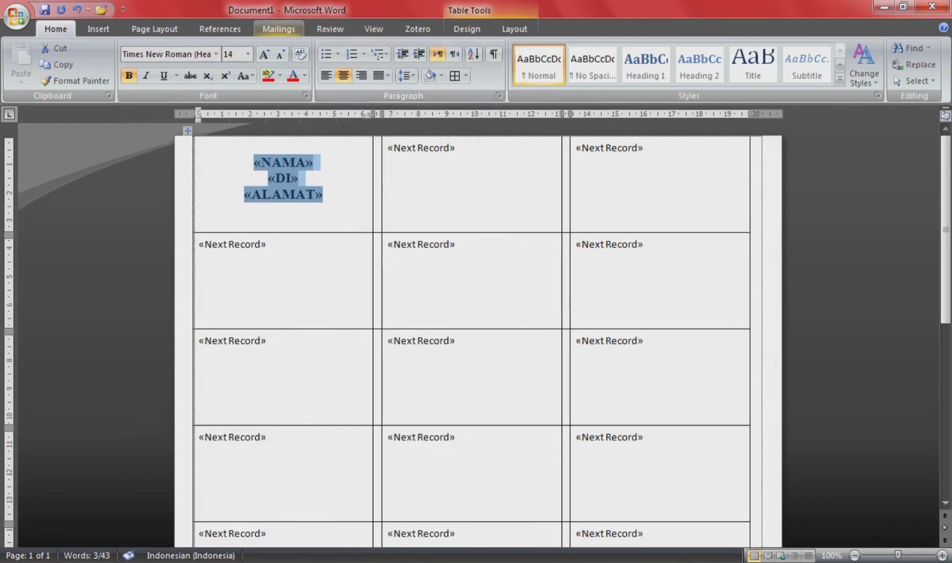
pyautogui.click(279, 29)
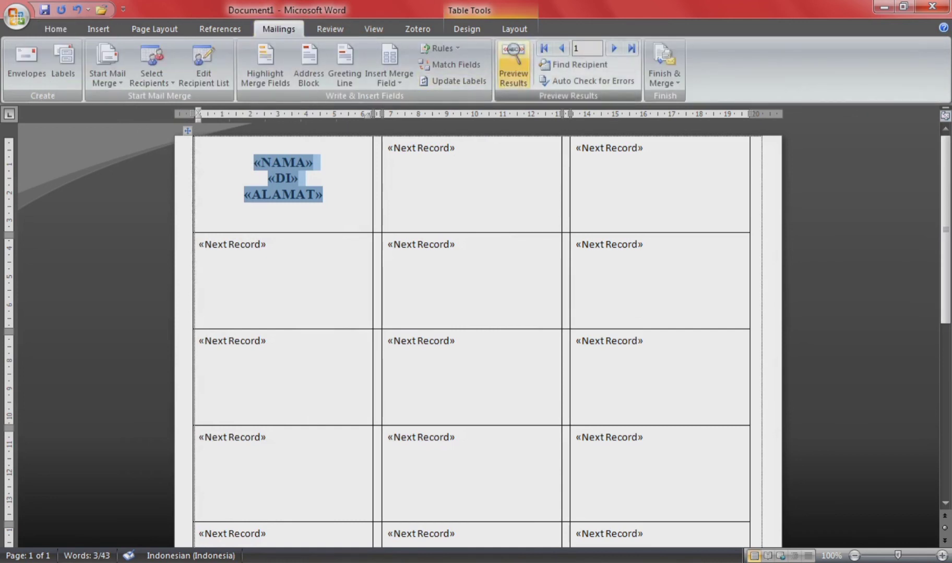
pyautogui.click(513, 65)
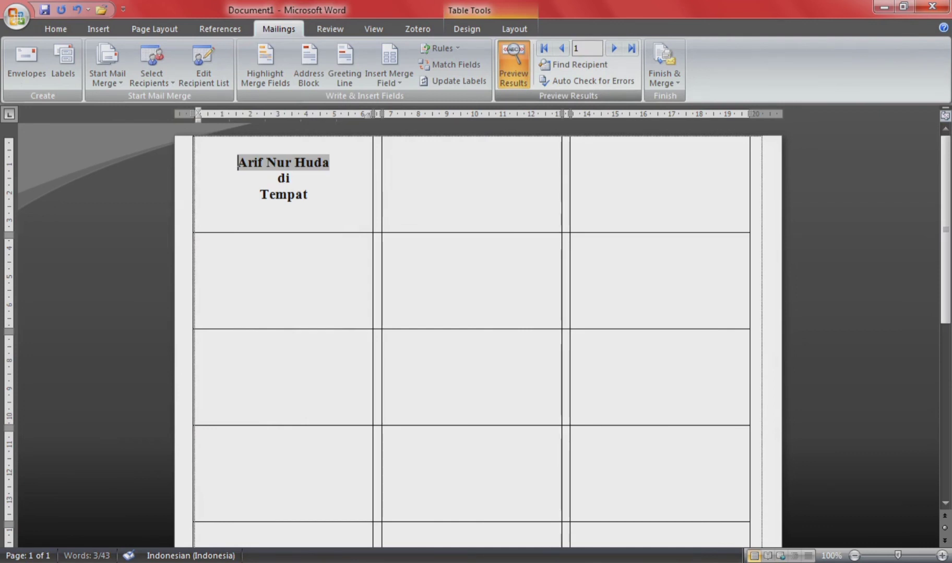